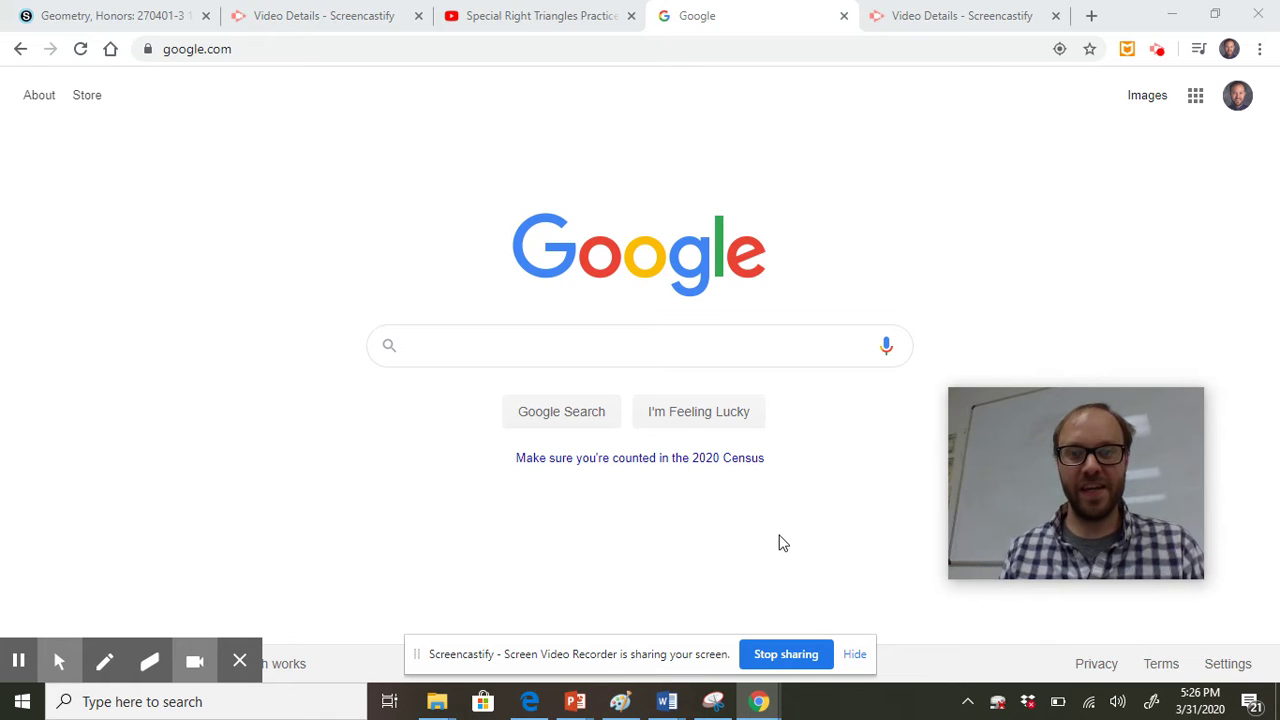
click(228, 52)
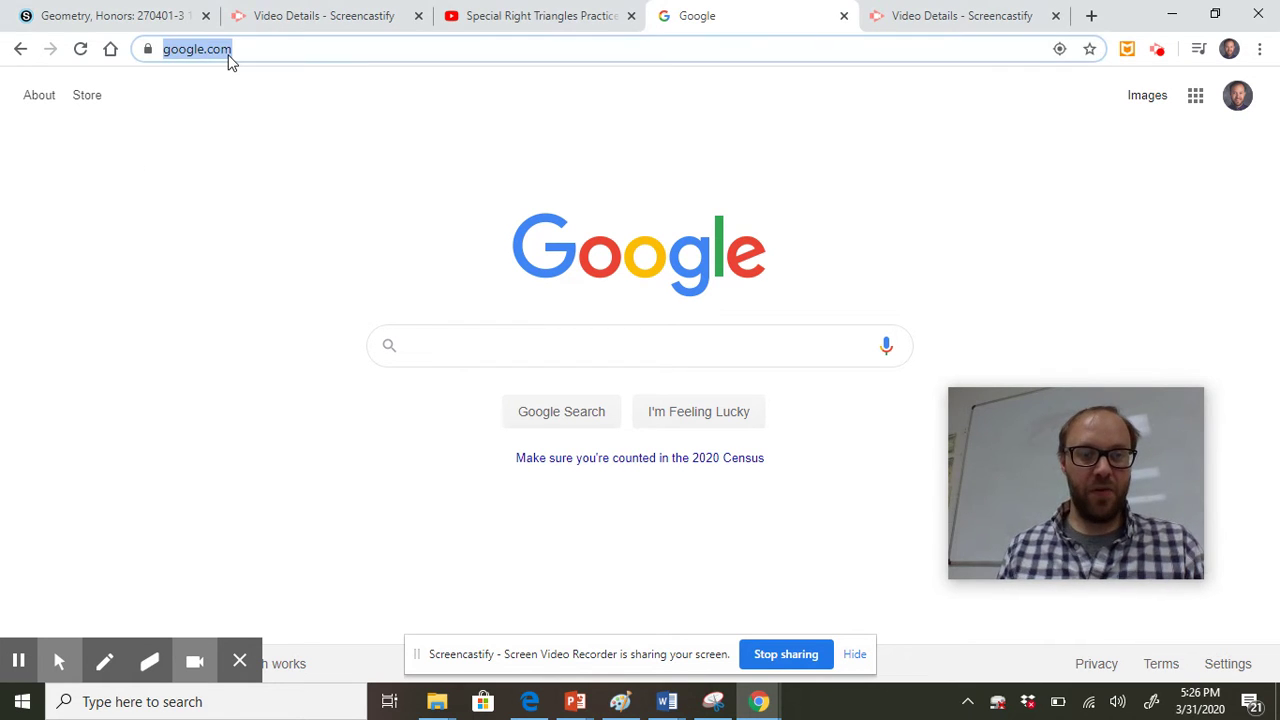
text(www.)
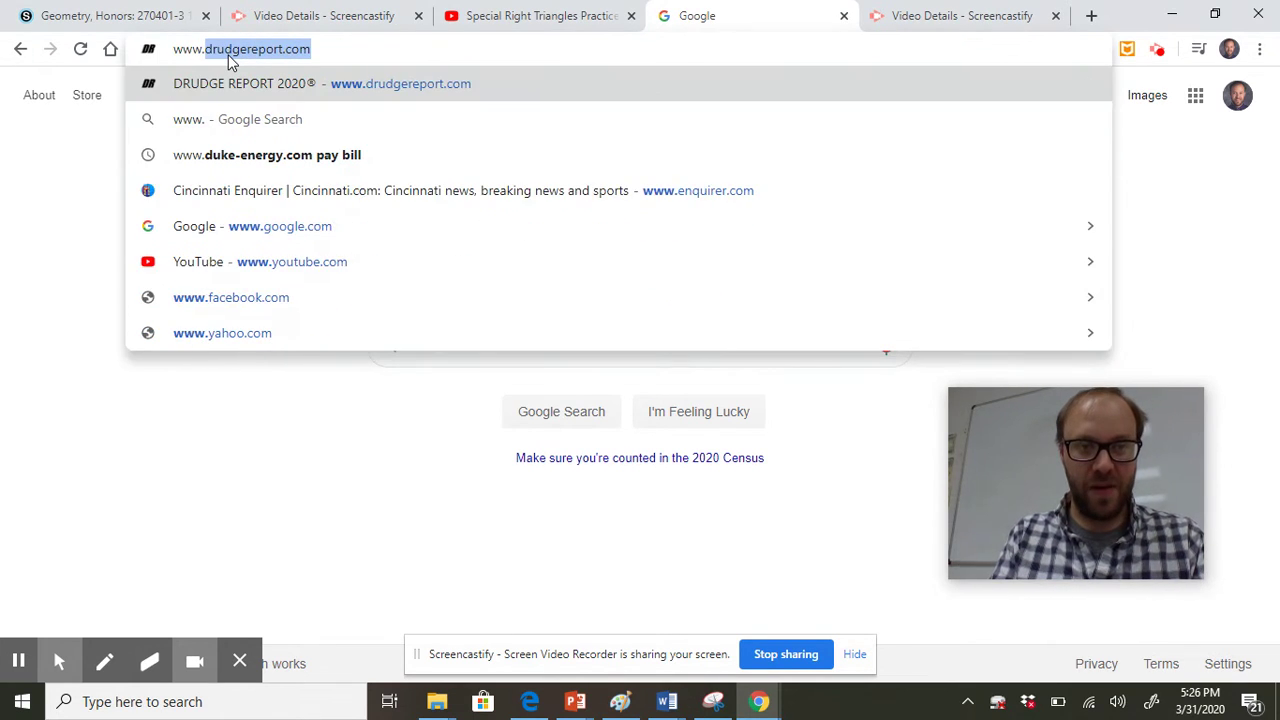
text(desmos.com)
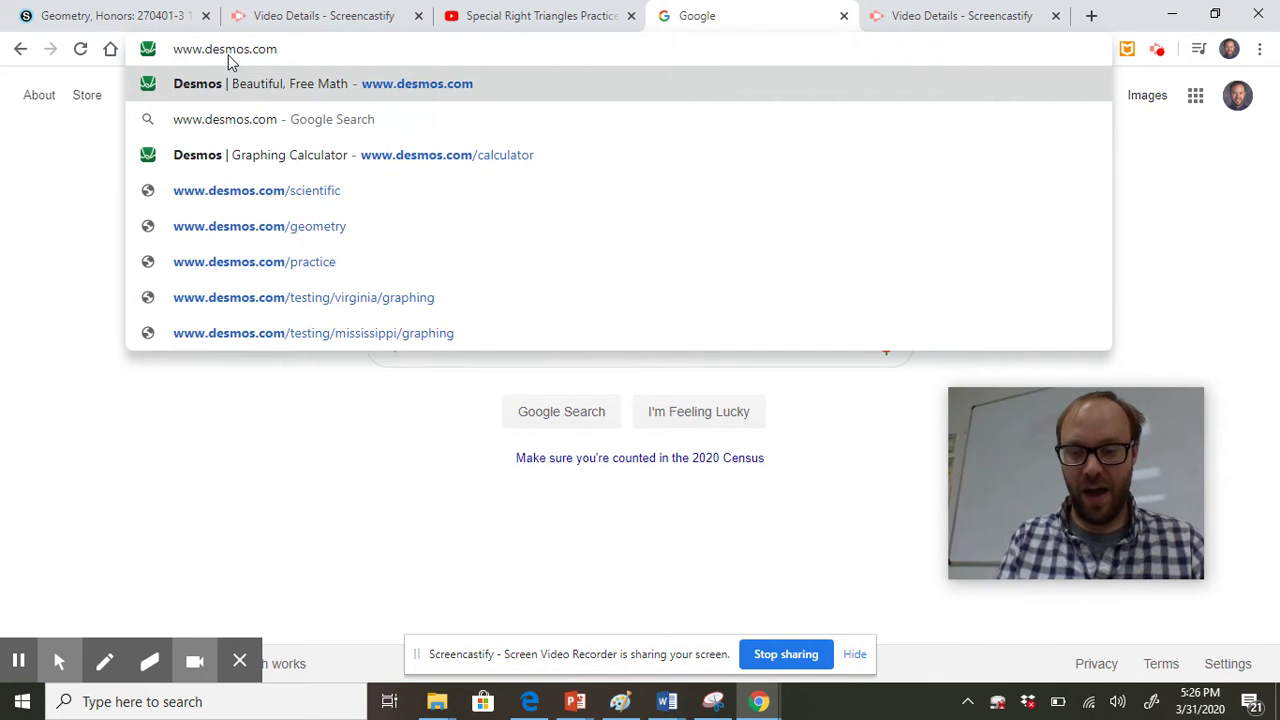
key(Return)
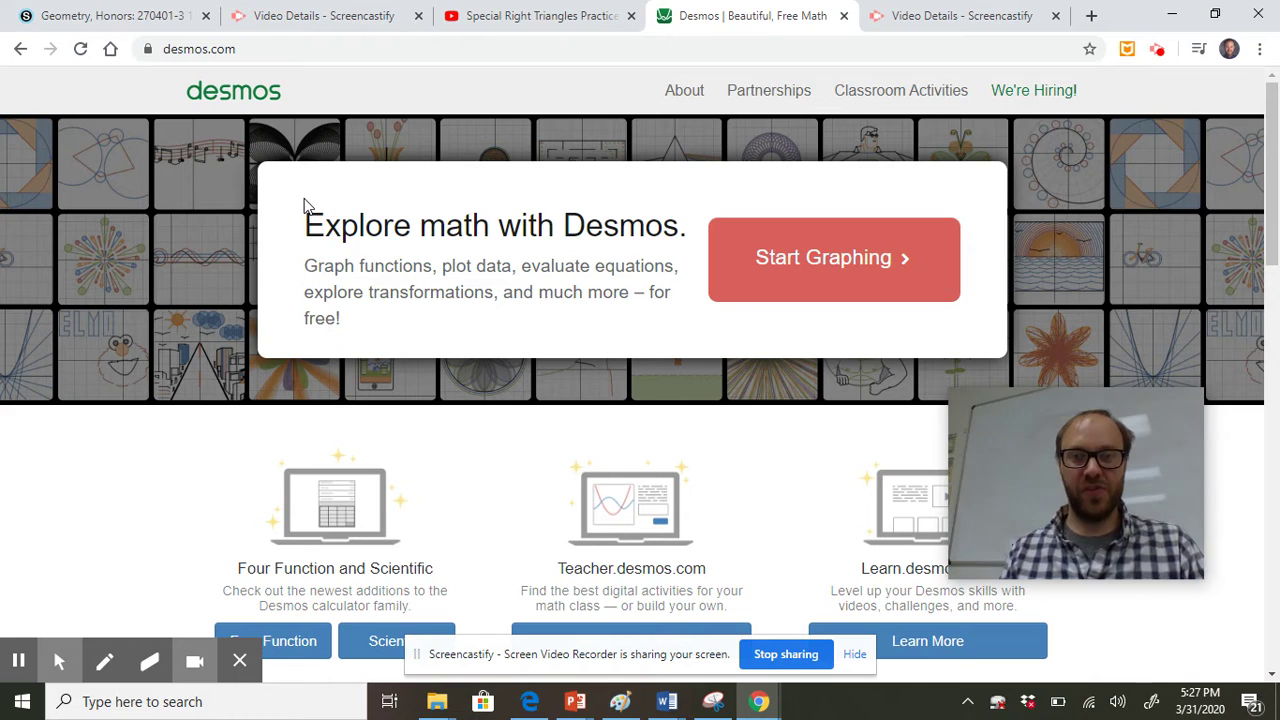
click(760, 287)
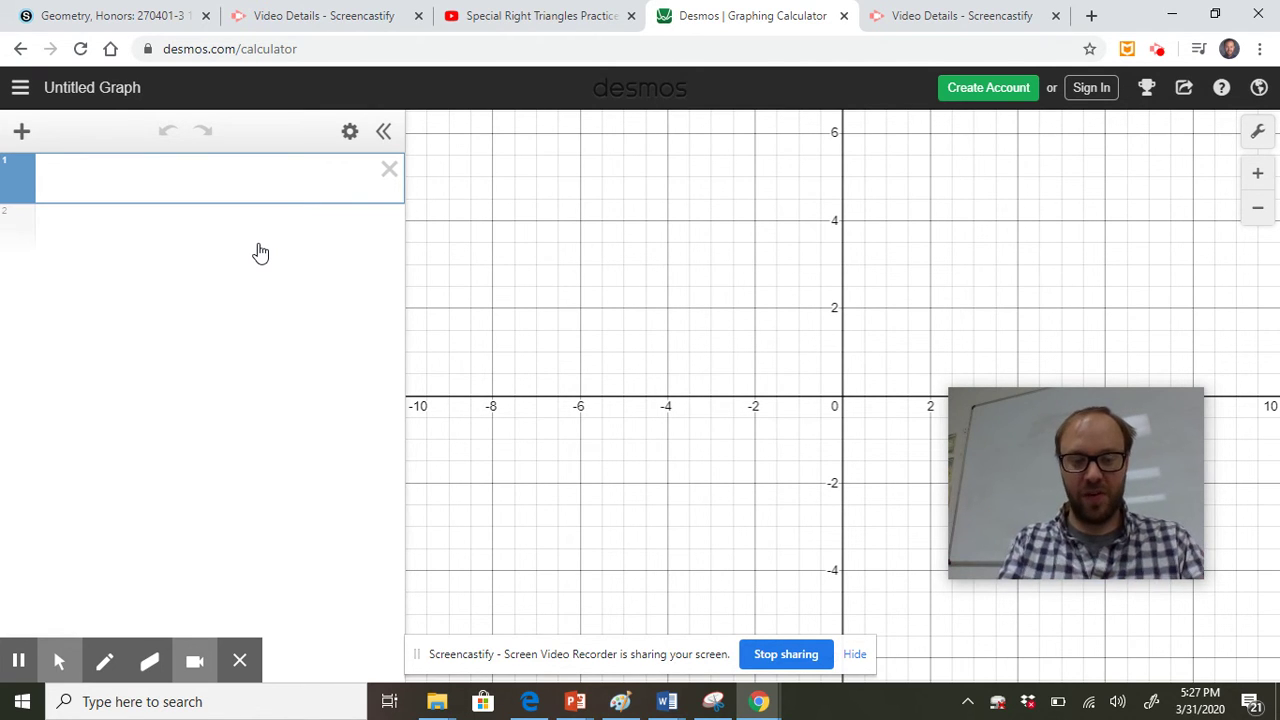
- Graph the circle equation x^2 + y^2 = 25 in the first expression
text(x)
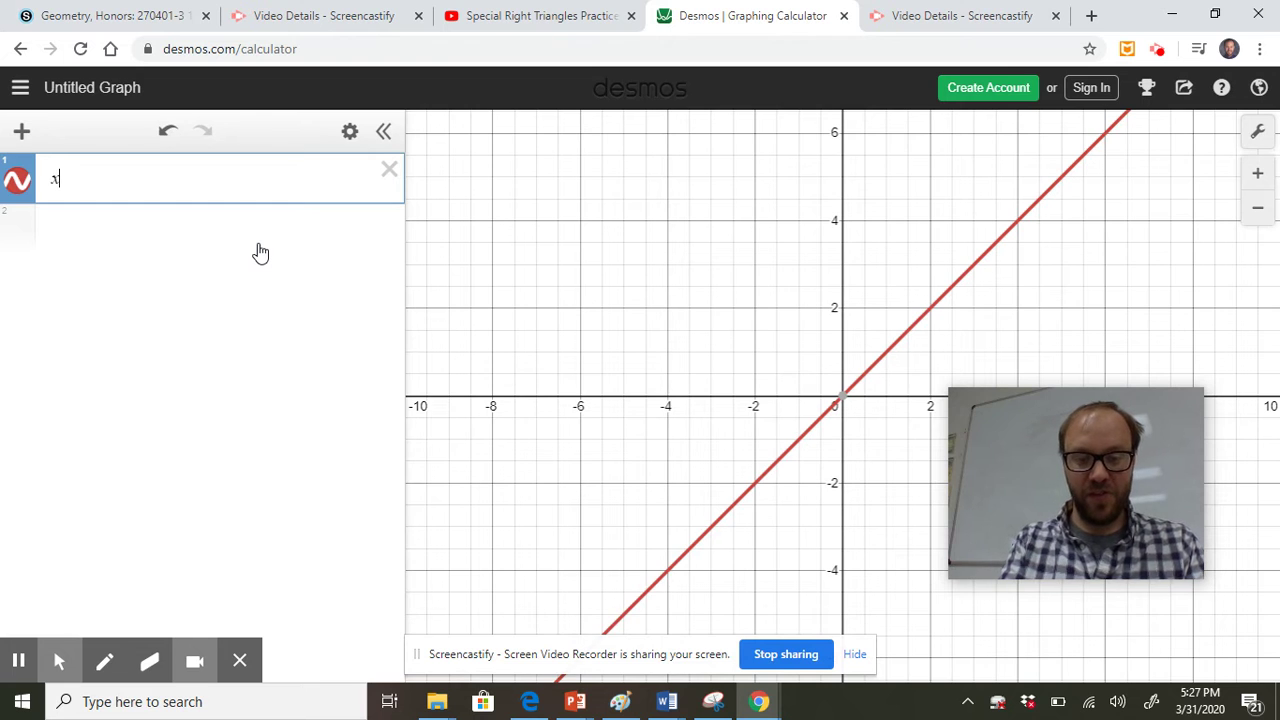
text(^)
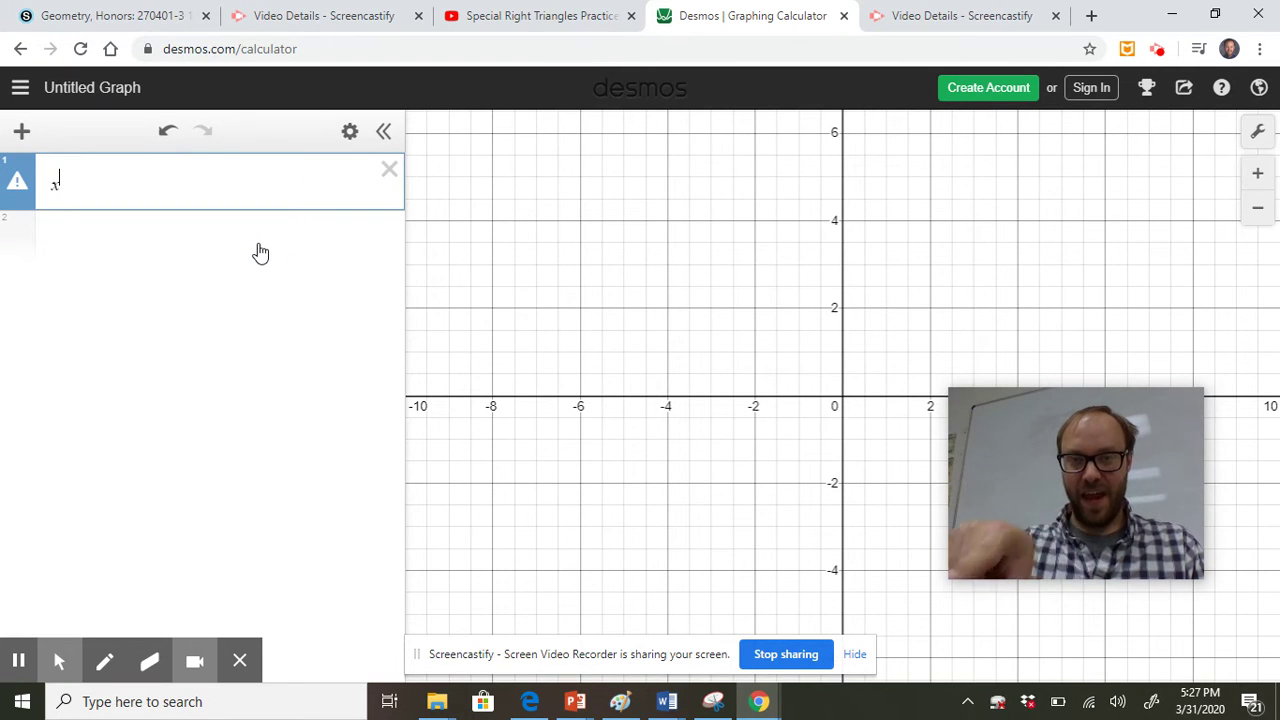
text(2)
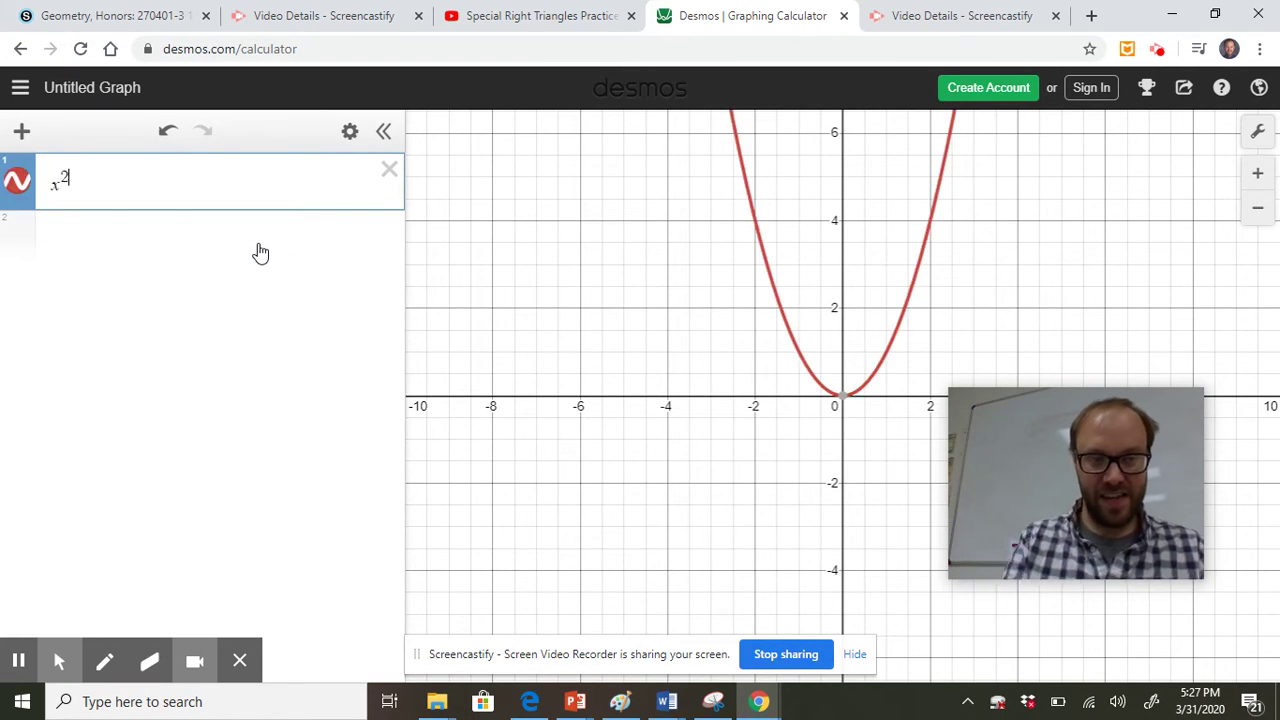
text(+y)
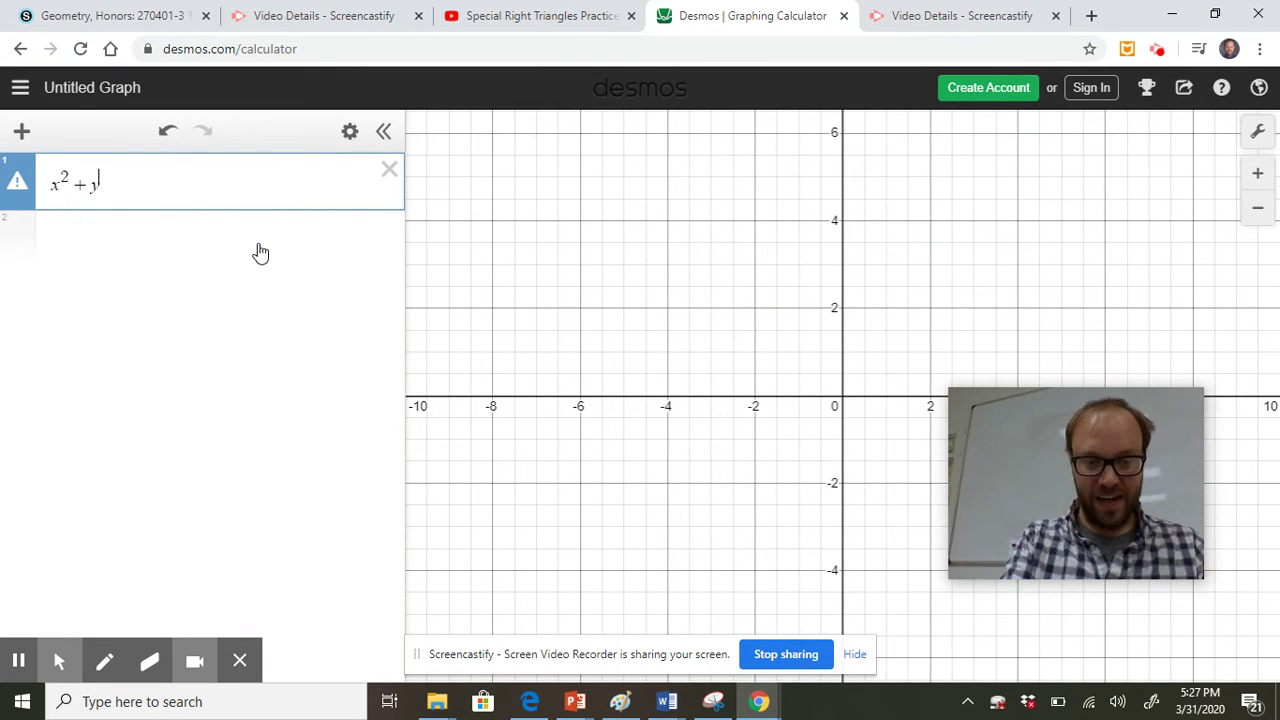
text(^2)
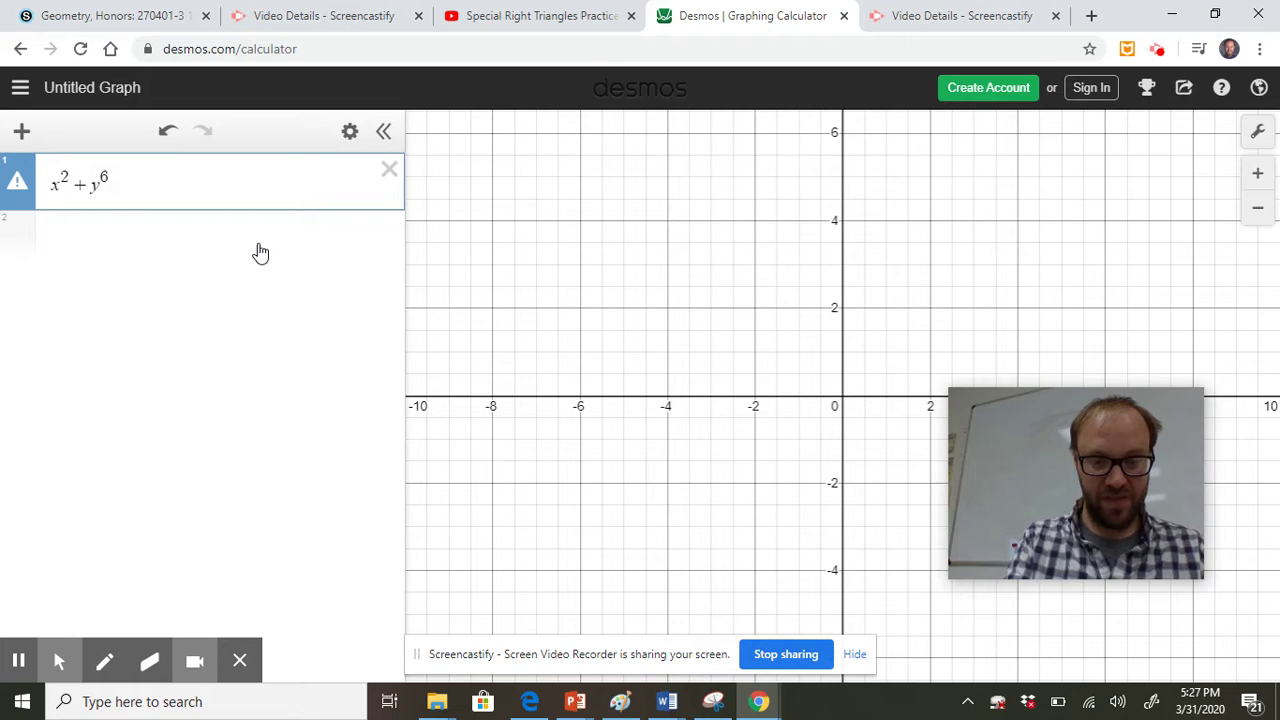
text(=)
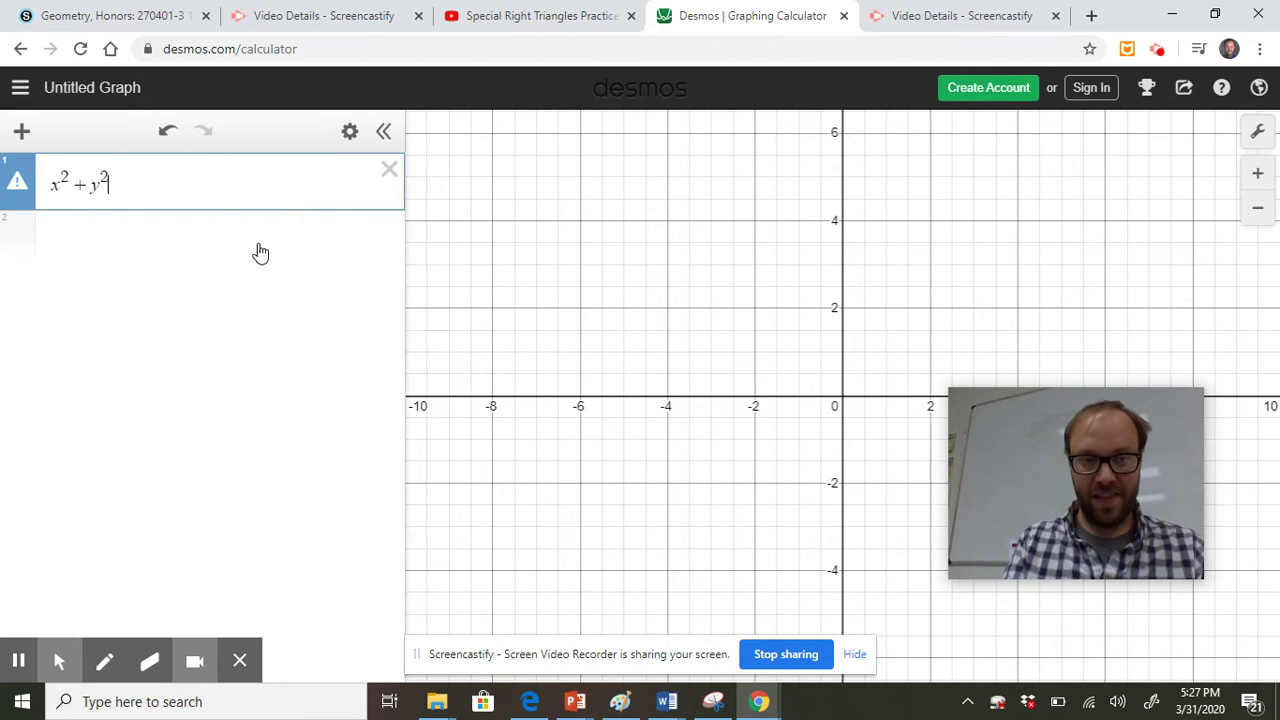
text(25)
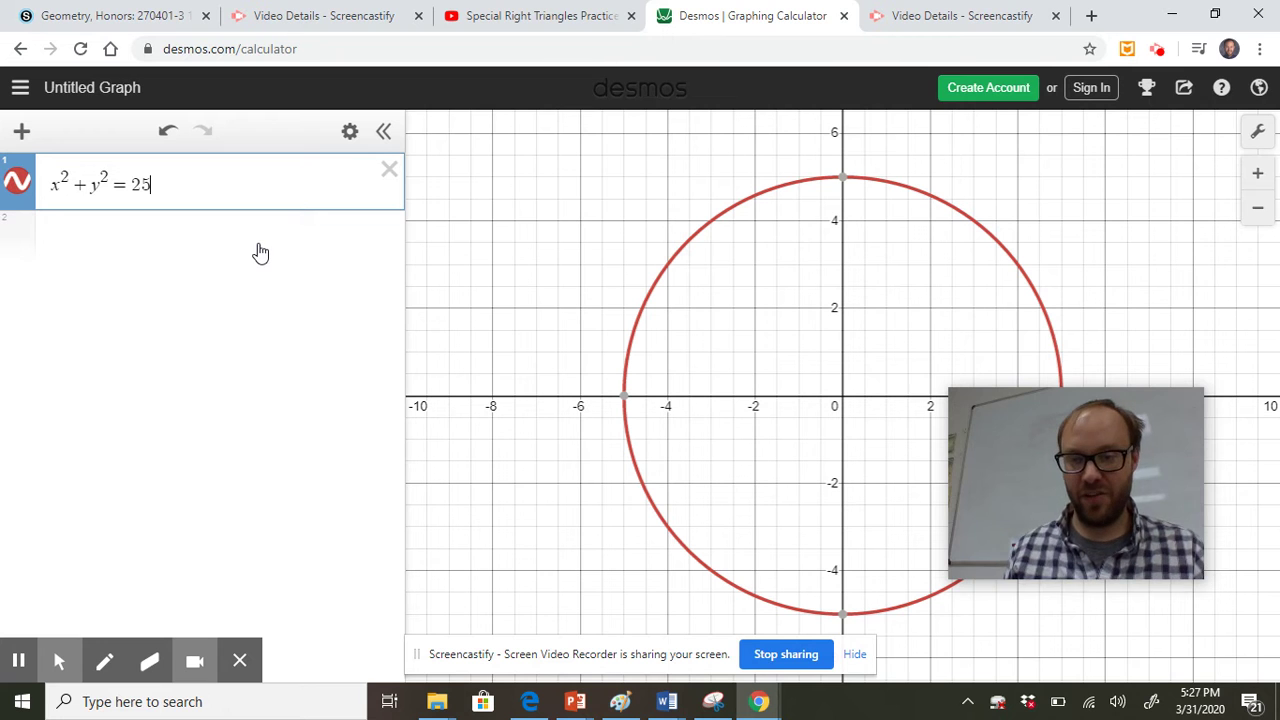
mouse_move(606, 262)
mouse_down()
mouse_move(595, 285)
mouse_move(537, 283)
mouse_move(600, 231)
mouse_move(600, 256)
mouse_up()
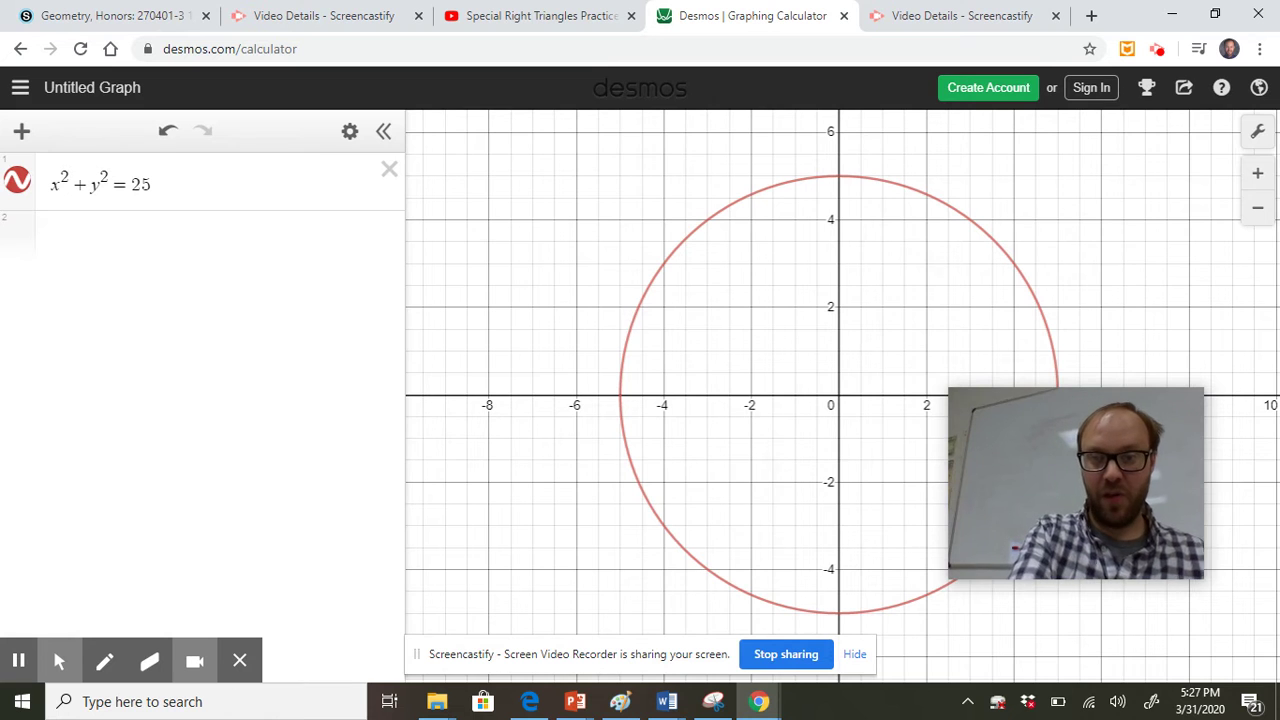
scroll(850, 344, down, 5)
scroll(850, 344, up, 5)
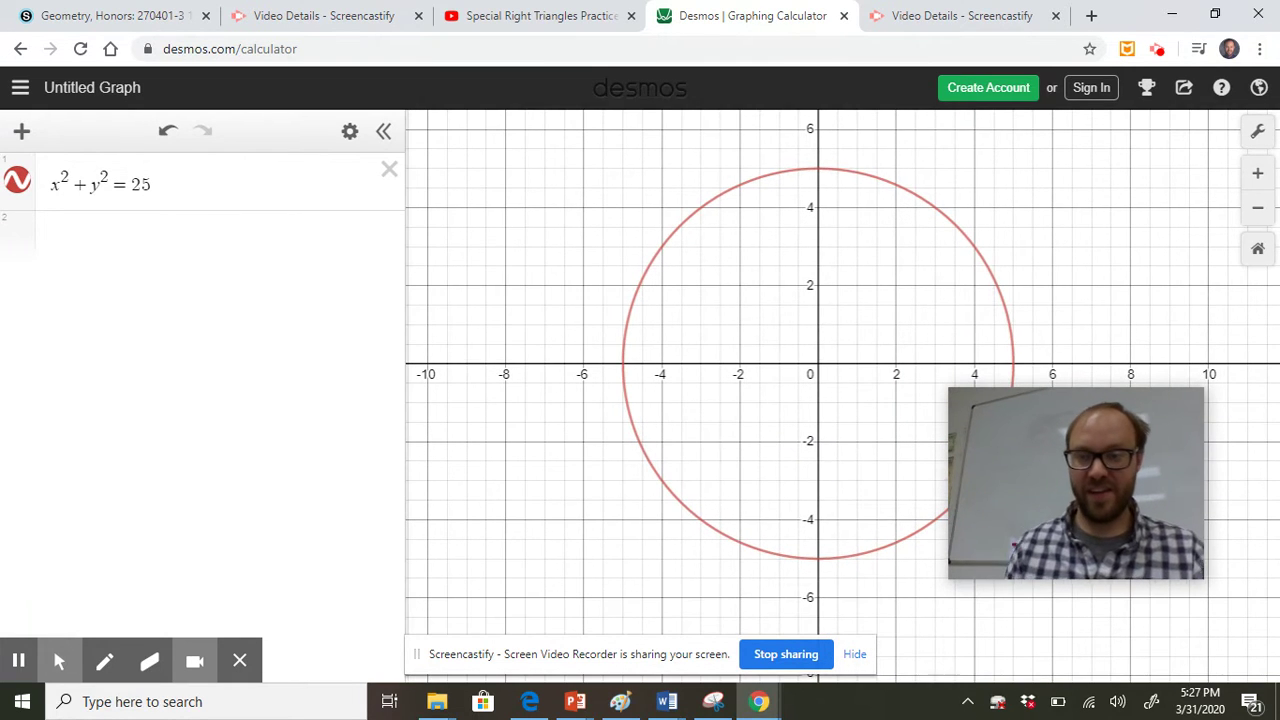
drag(1049, 429, 202, 421)
drag(911, 235, 946, 277)
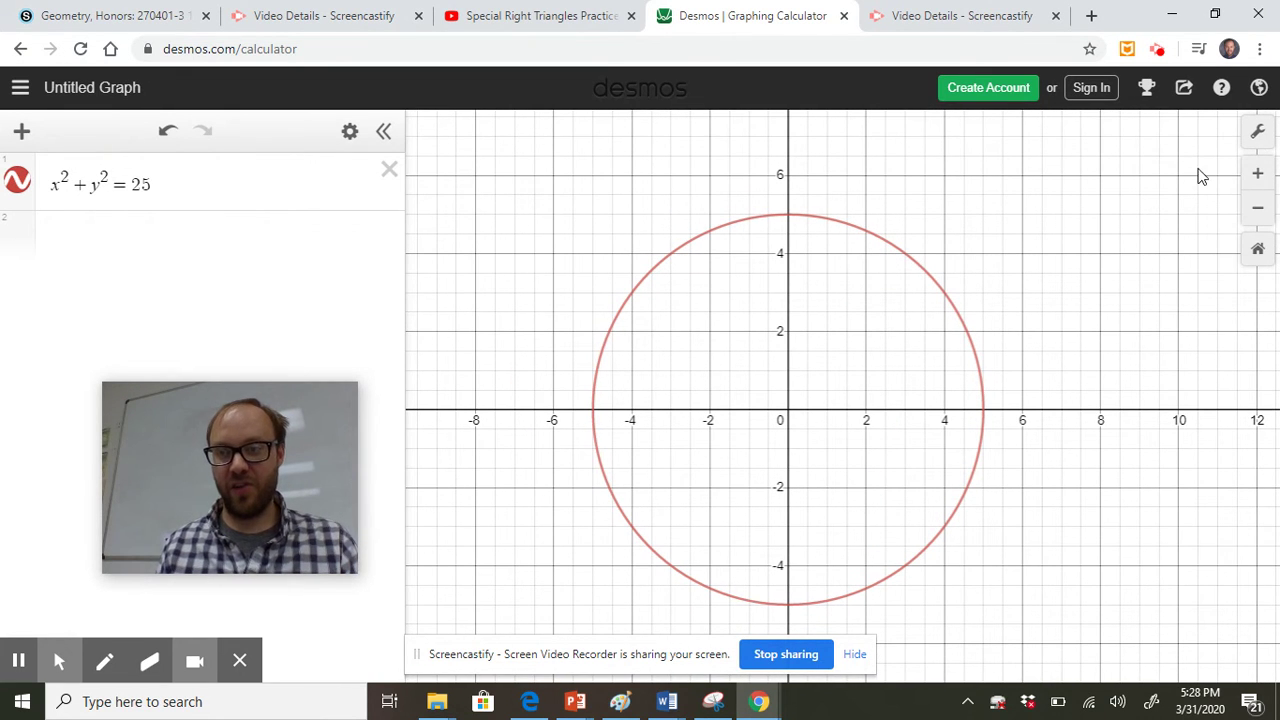
- Set the graph's x-axis range from -6 to 6
click(1257, 133)
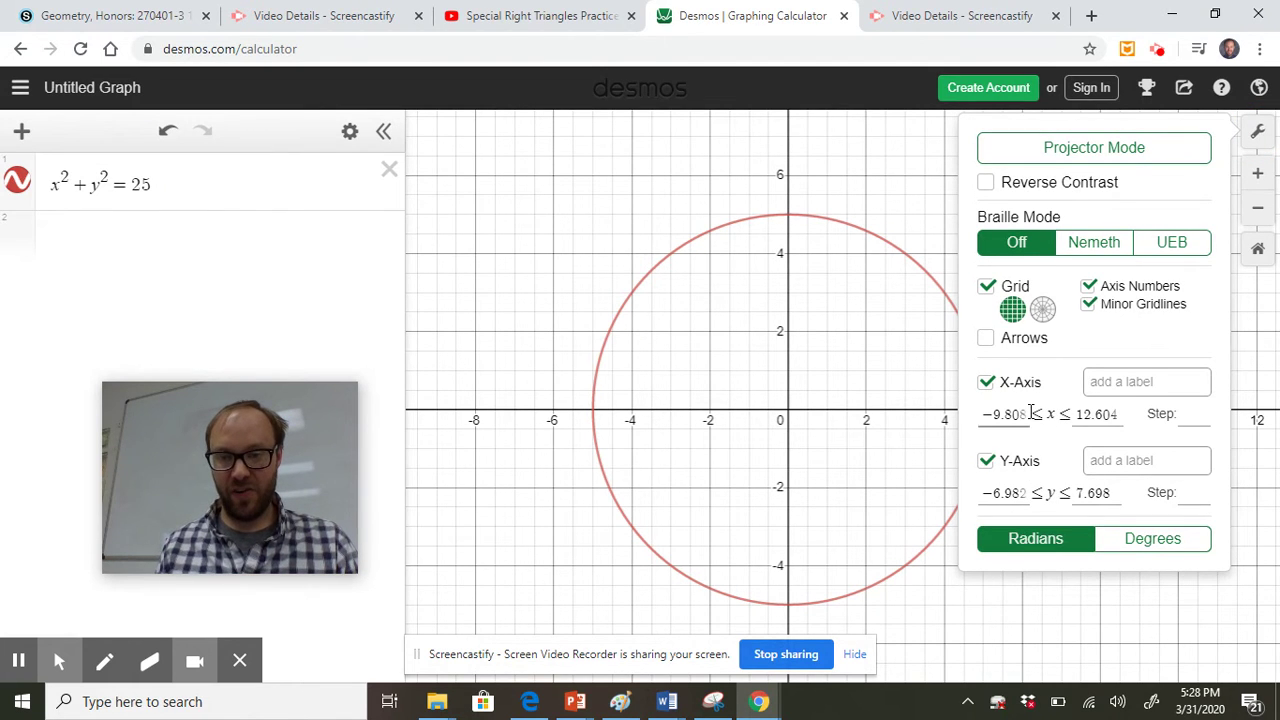
drag(1027, 414, 992, 414)
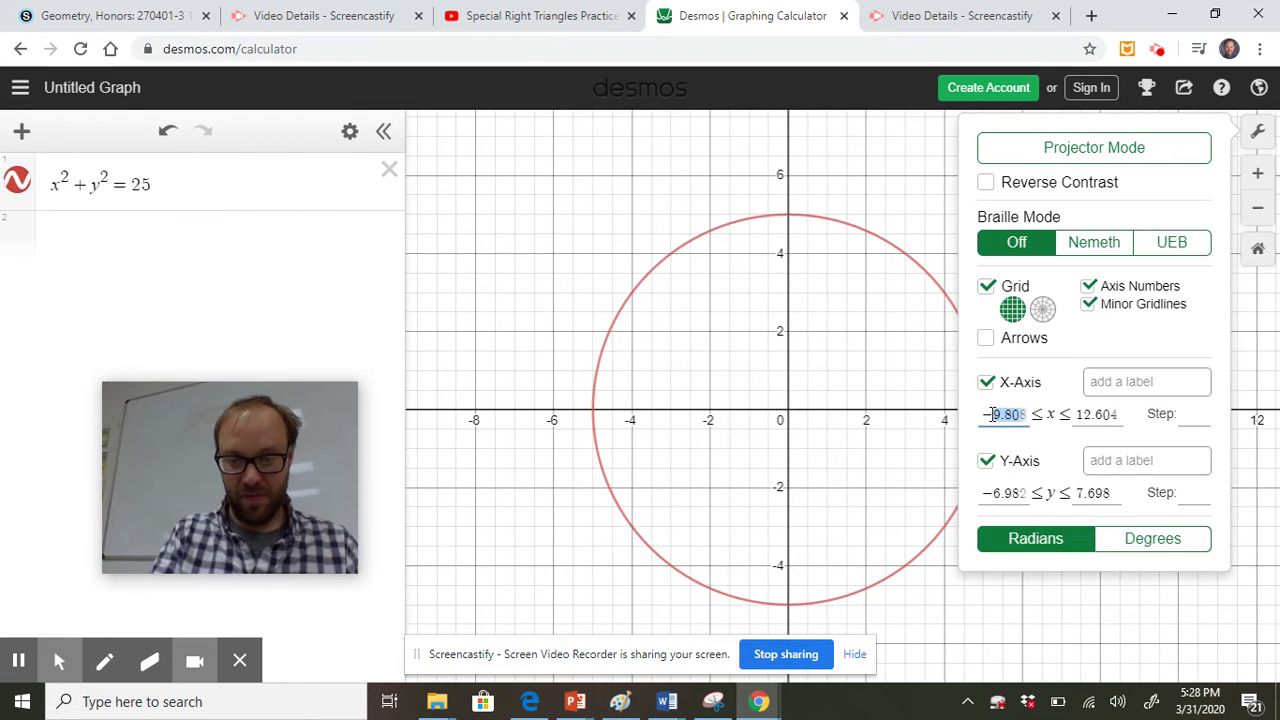
text(6)
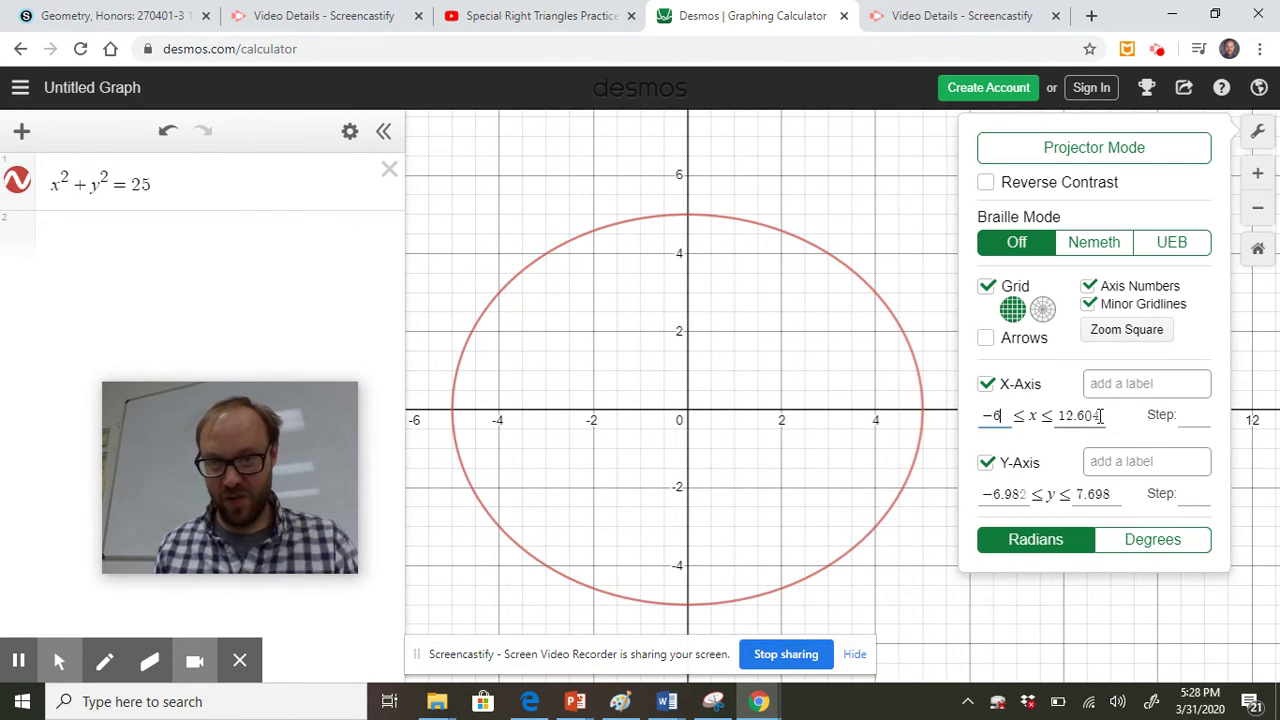
double_click(1061, 416)
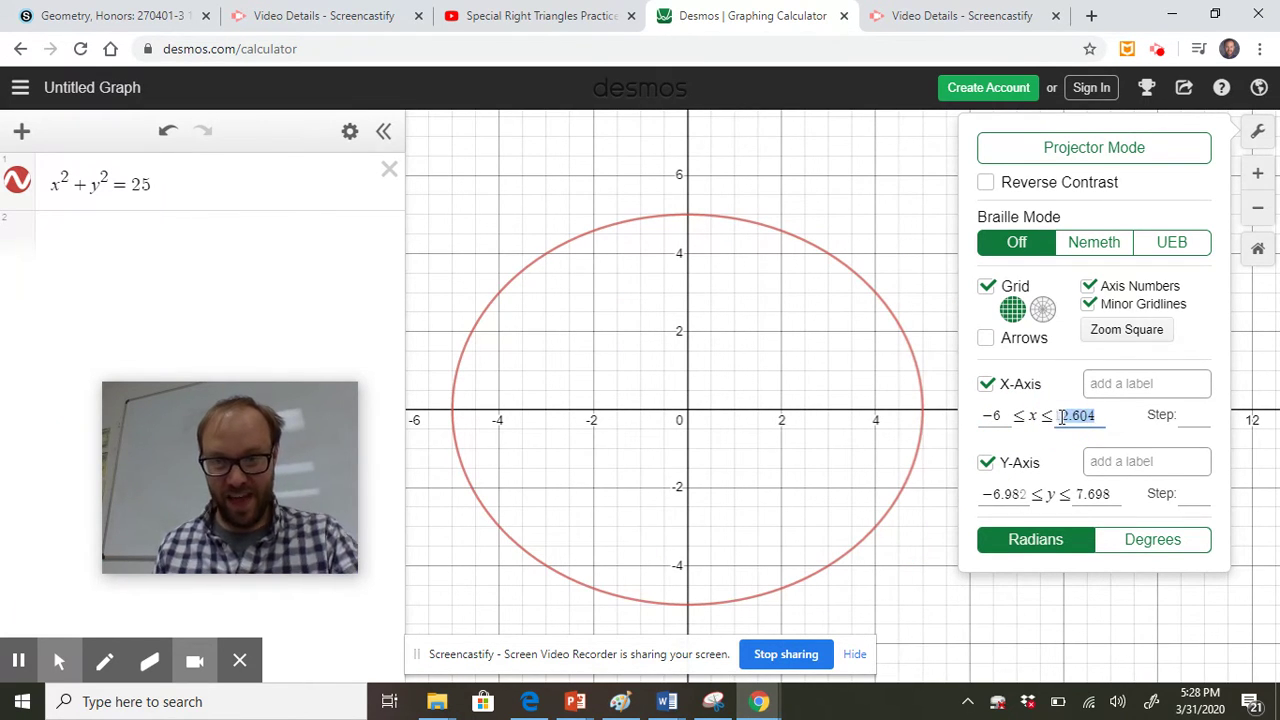
text(6)
- Set the graph's y-axis range from -6 to 6 with a step of 1
double_click(997, 492)
text(6)
key(BackSpace)
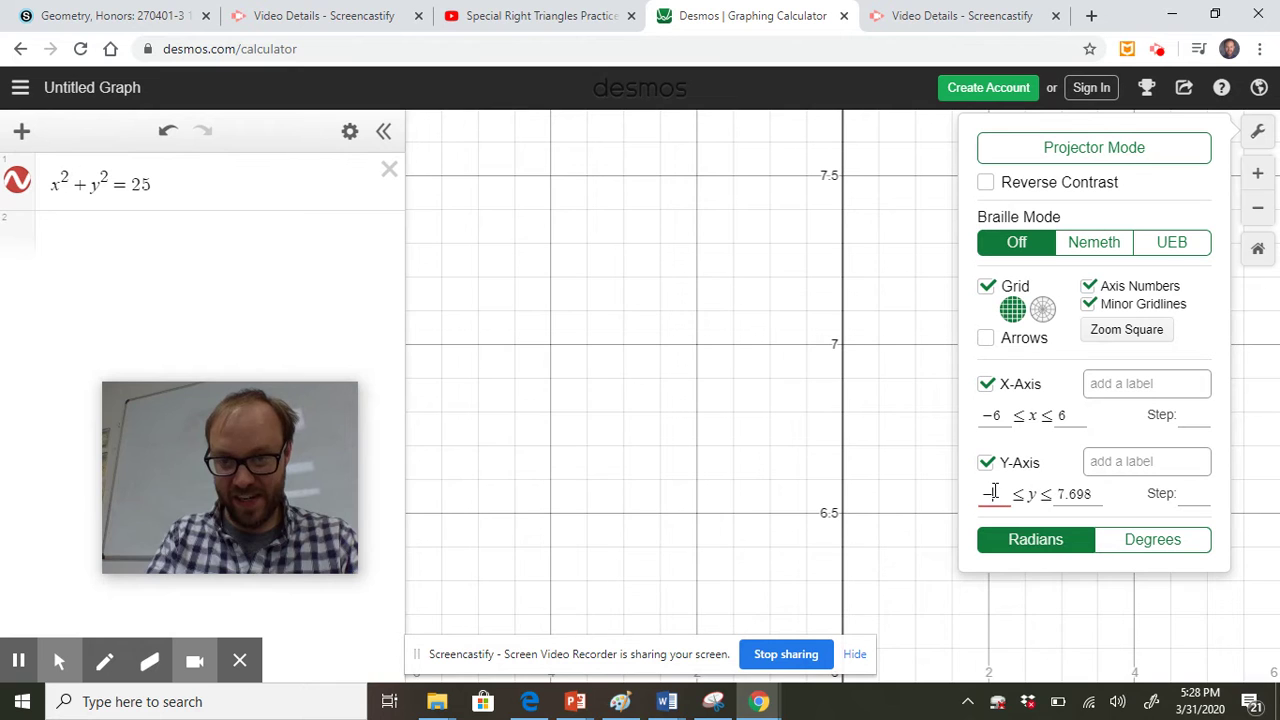
text(5)
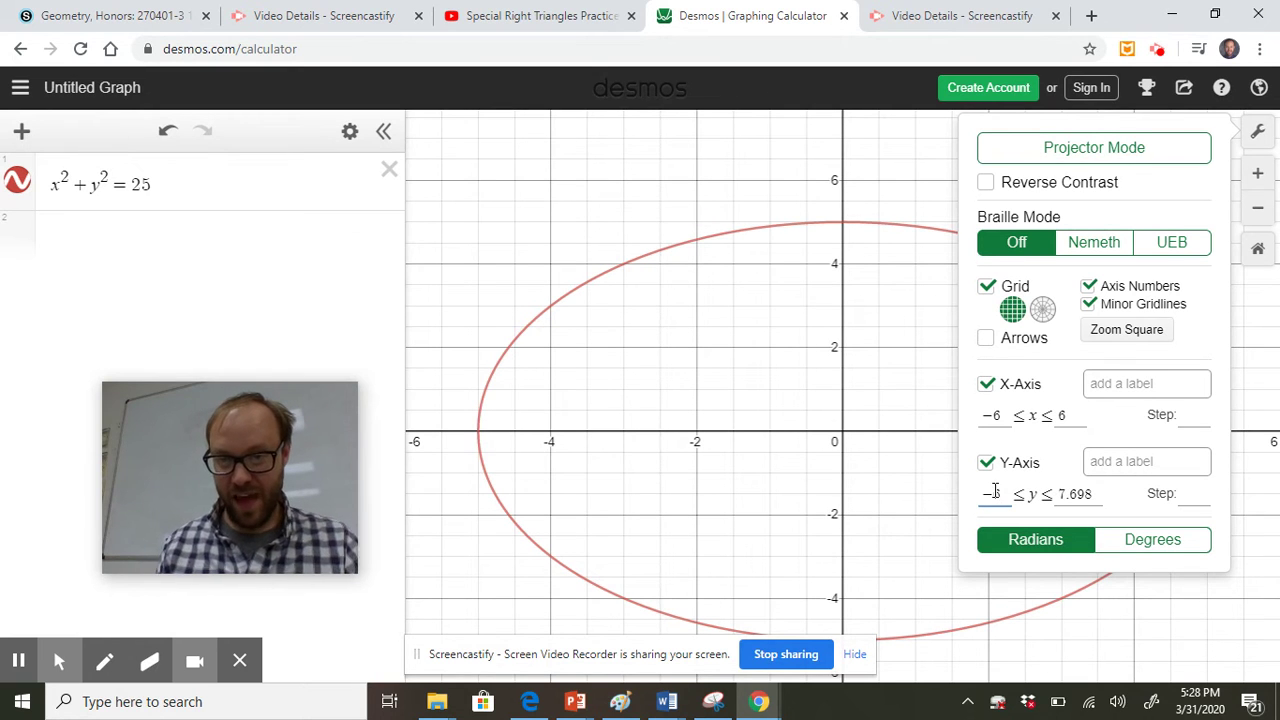
double_click(1070, 494)
text(6)
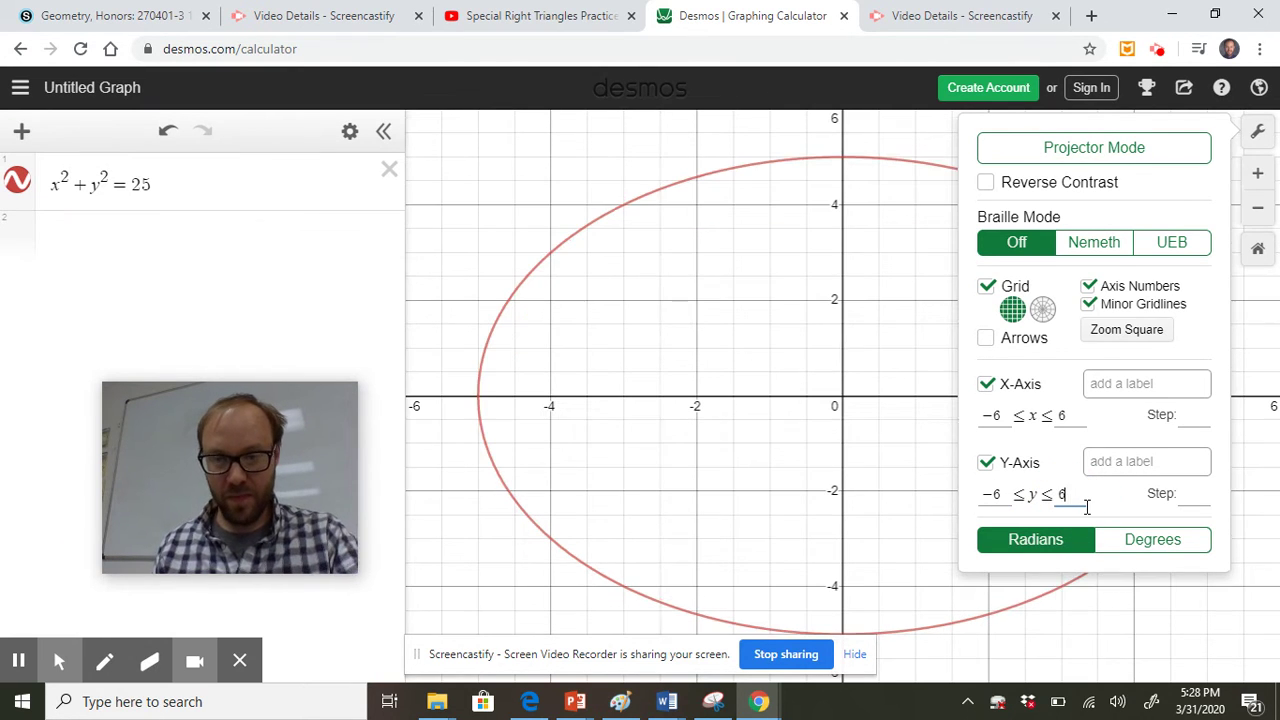
click(1183, 494)
text(1)
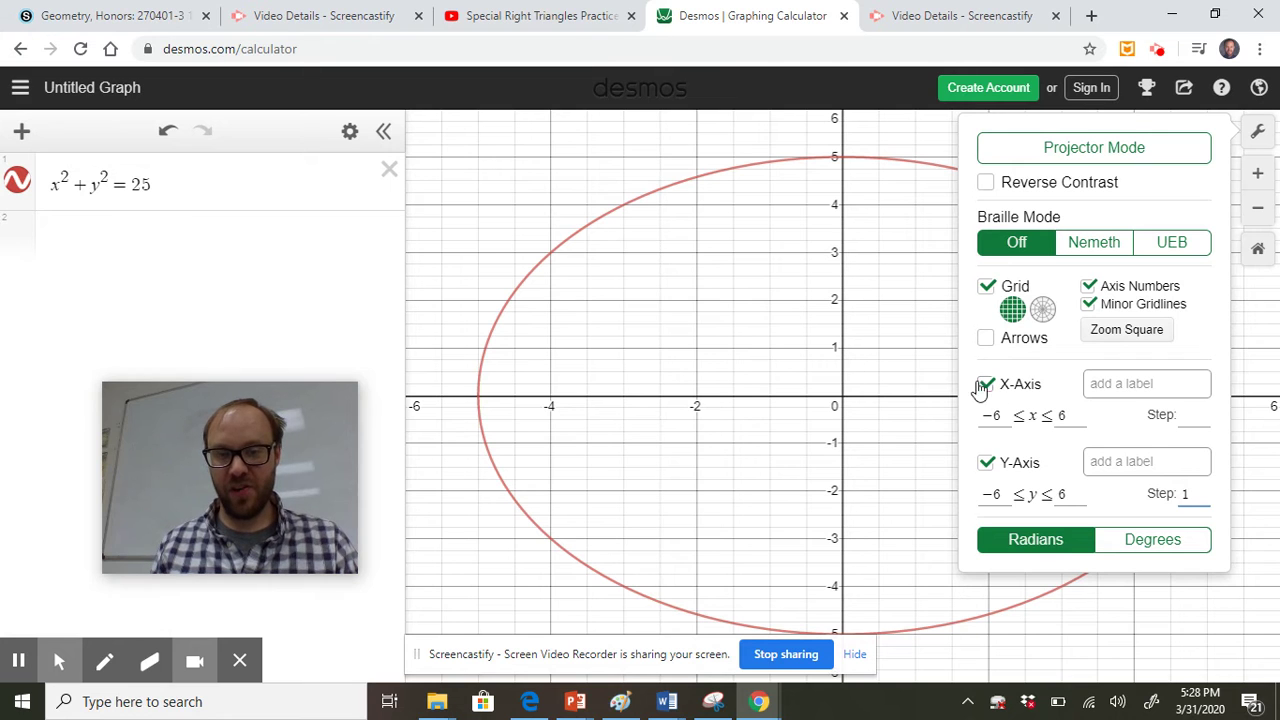
- Replace the circle equation with y = sin x and switch the graph's angle unit to degrees
drag(217, 189, 45, 180)
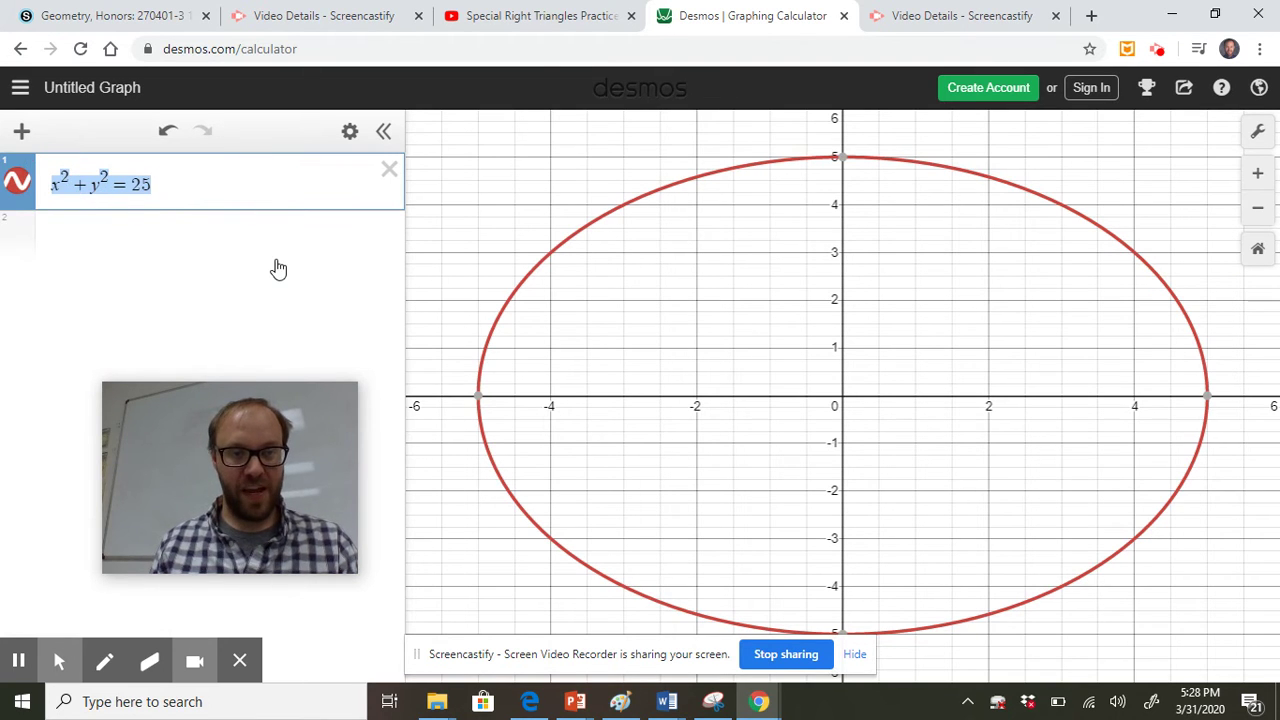
text(y=sinx)
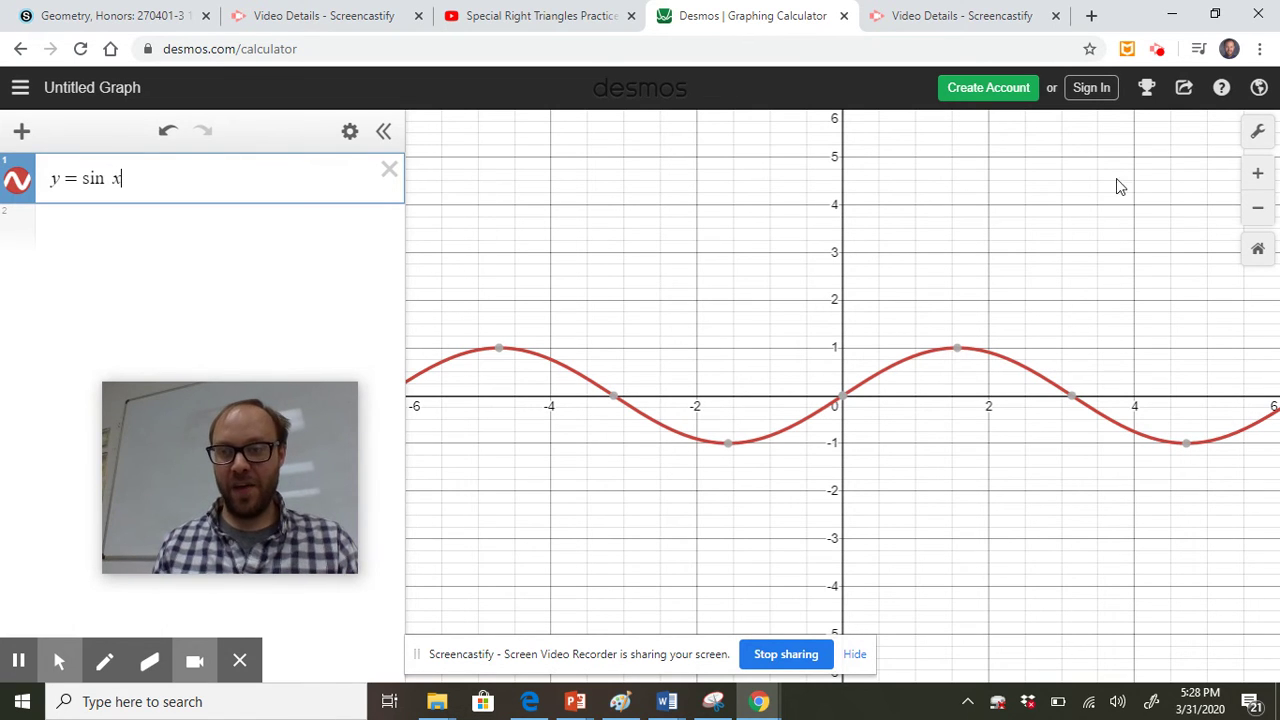
click(1255, 133)
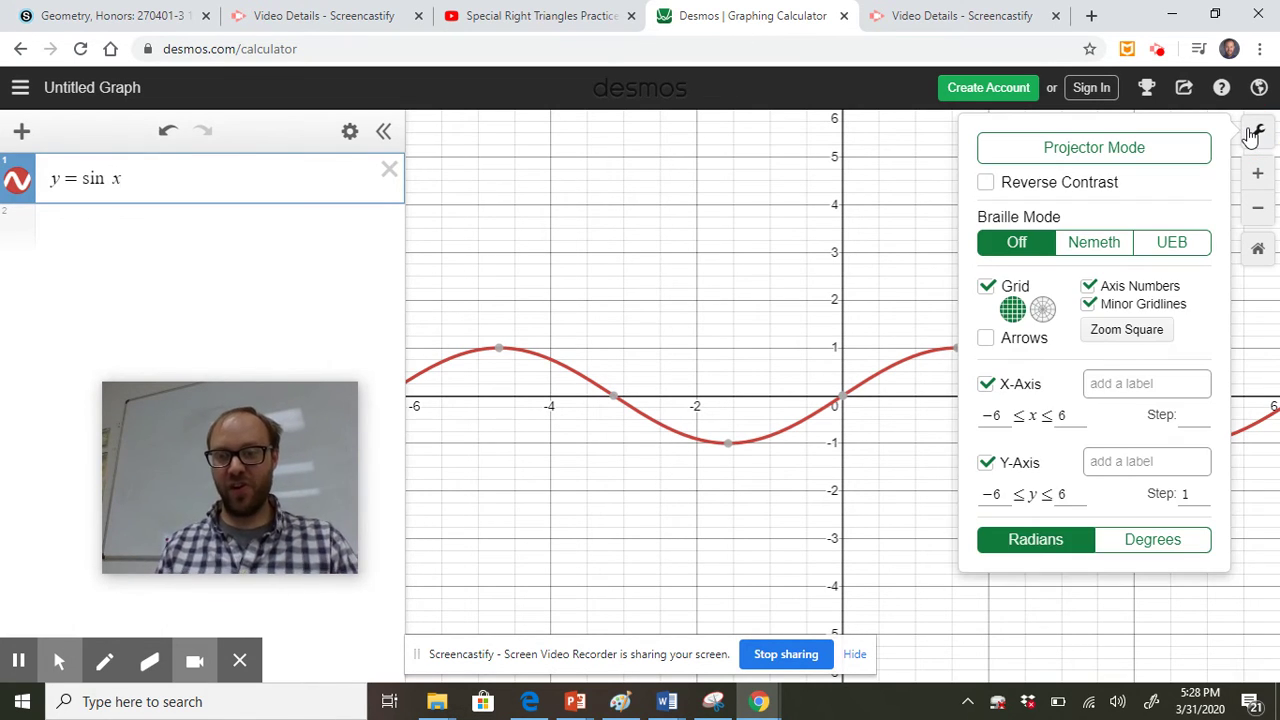
click(1137, 548)
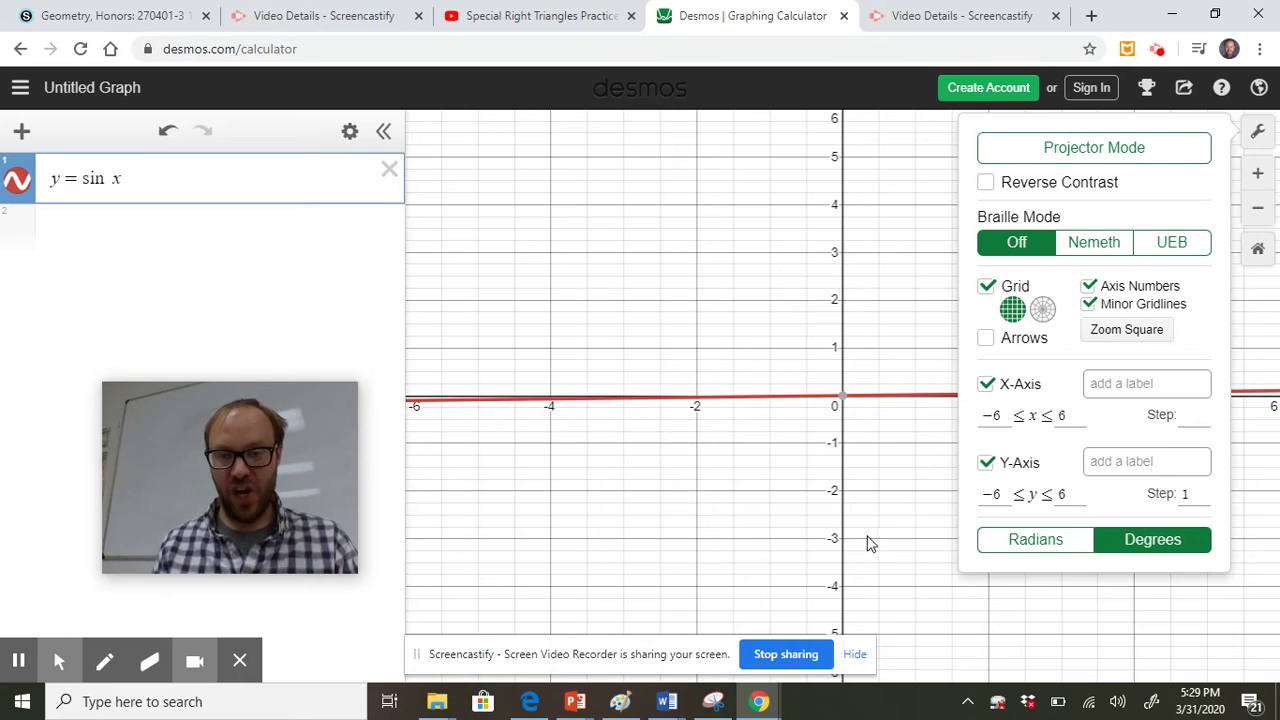
click(815, 546)
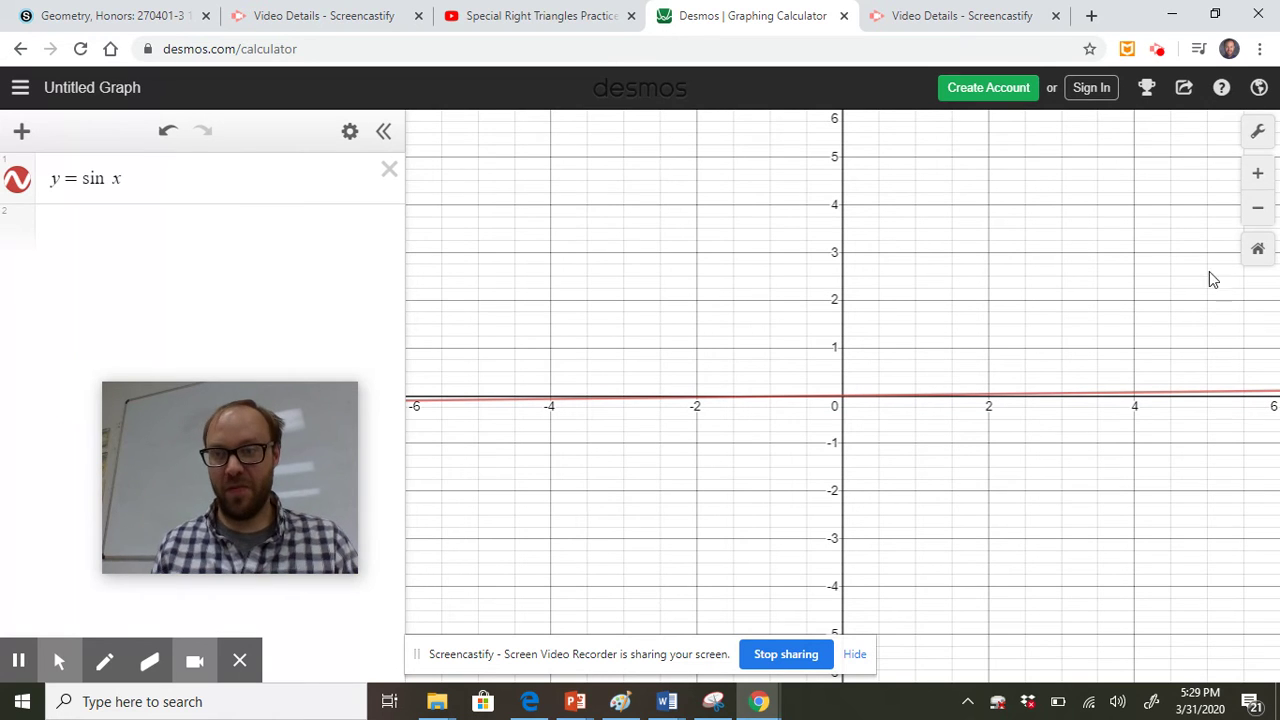
- Set the graph's x-axis range from -180 to 720 for the sine curve
click(1257, 138)
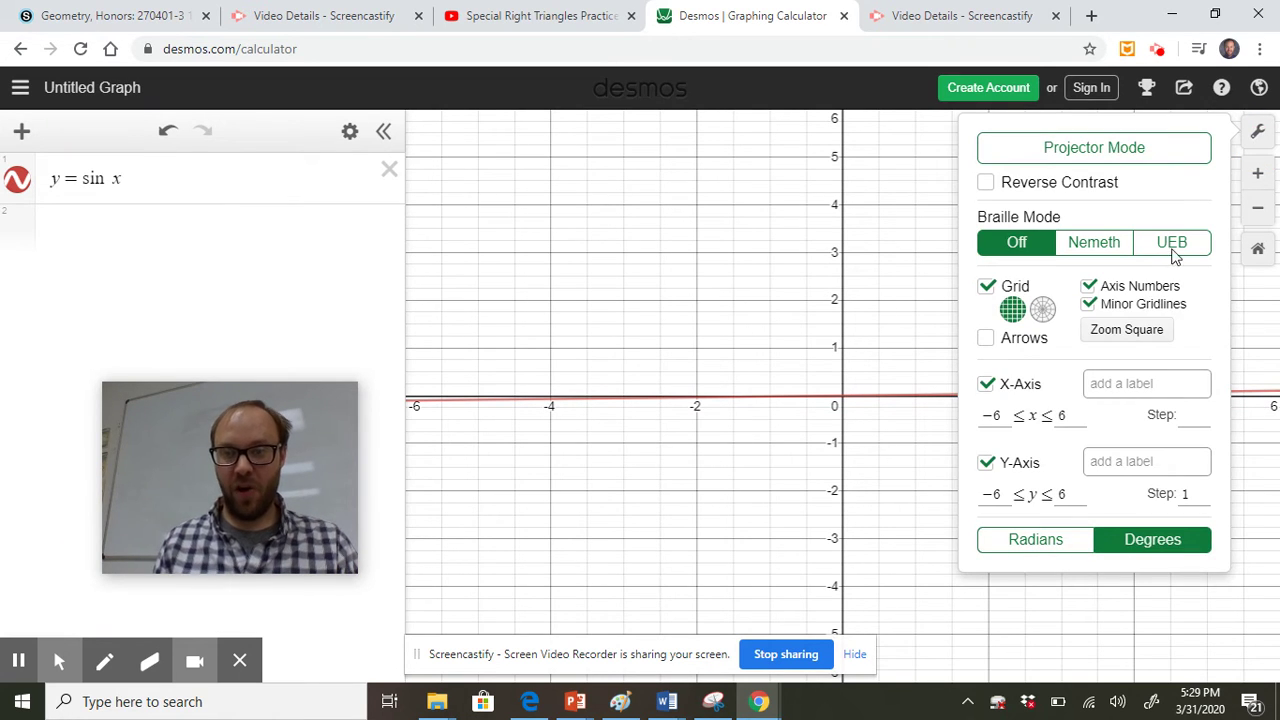
double_click(996, 415)
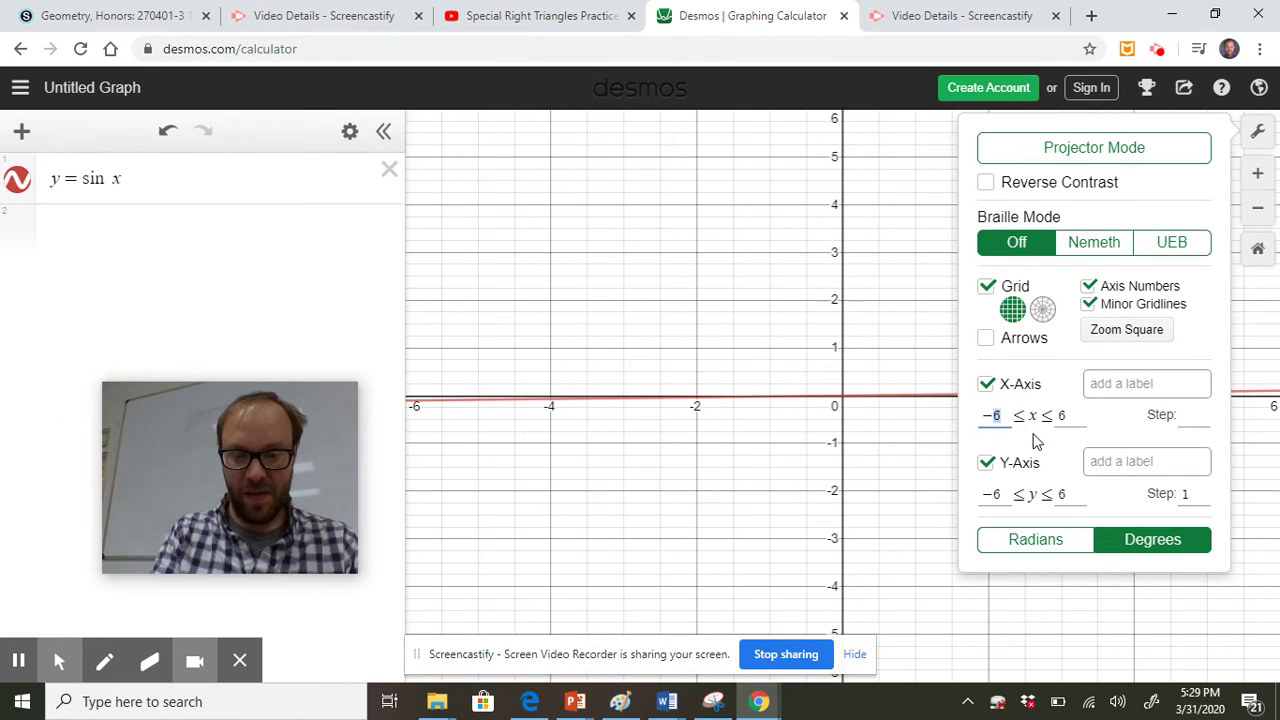
text(180)
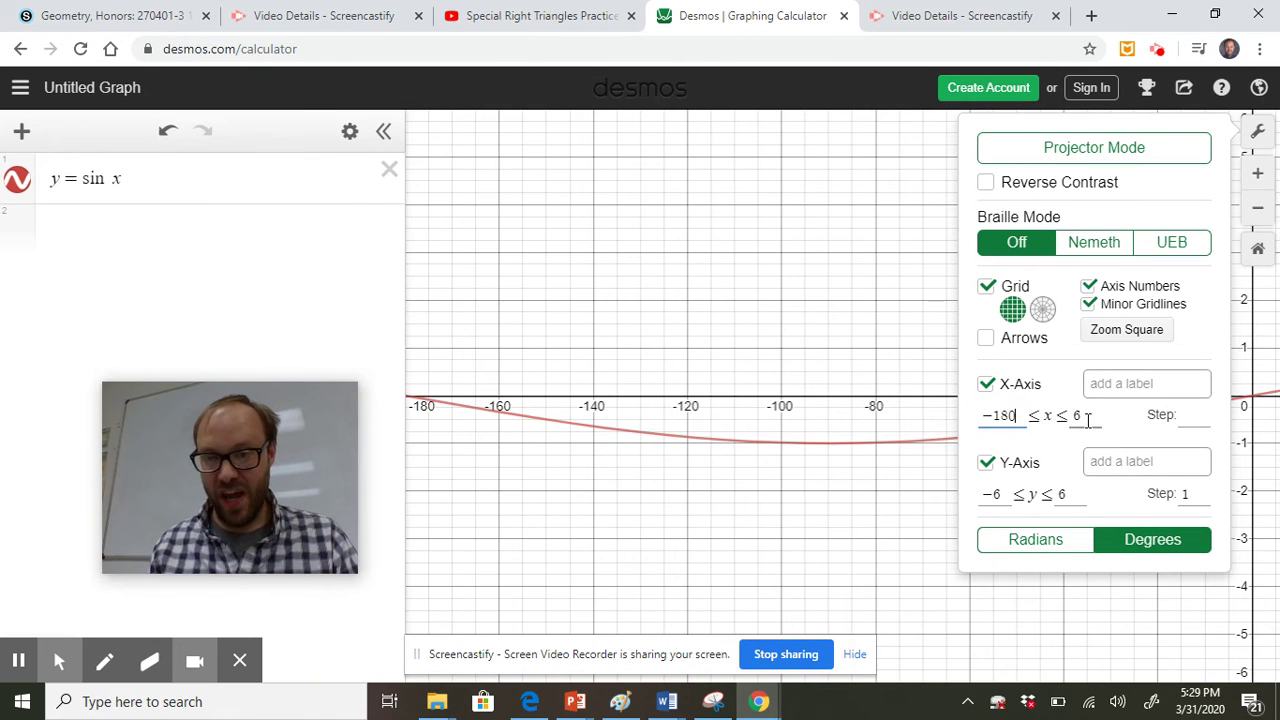
double_click(1077, 417)
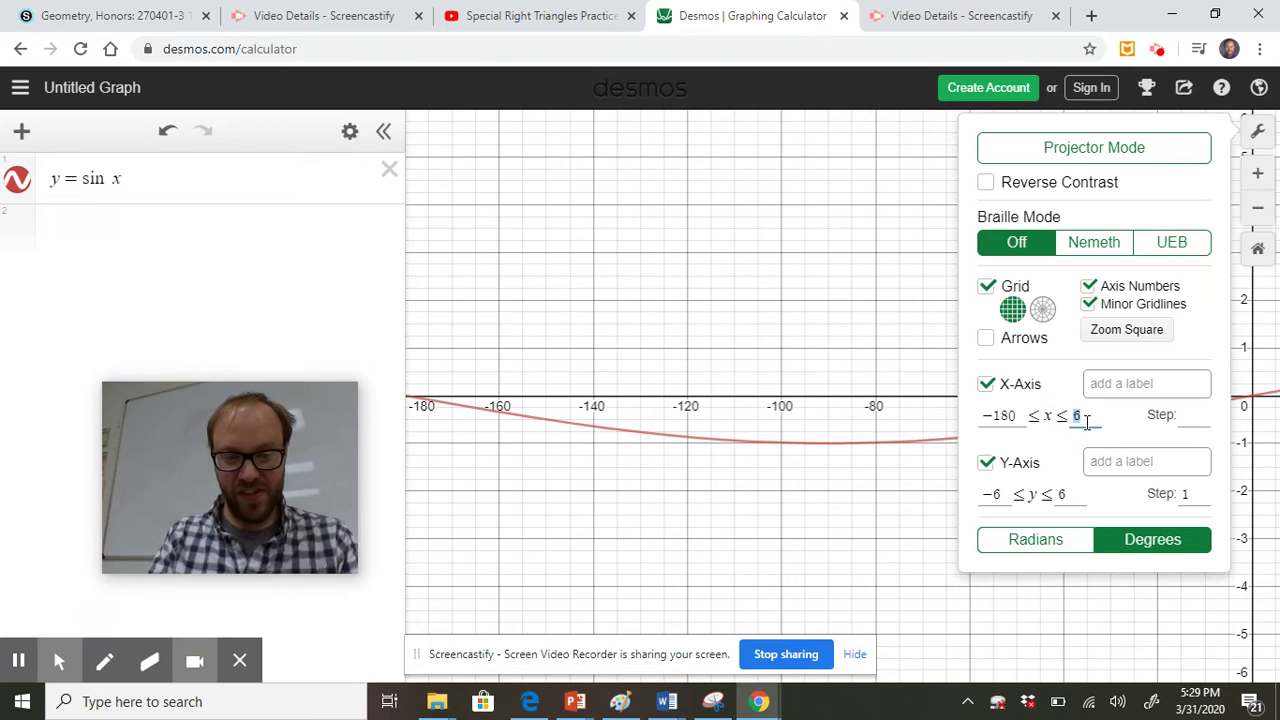
text(720)
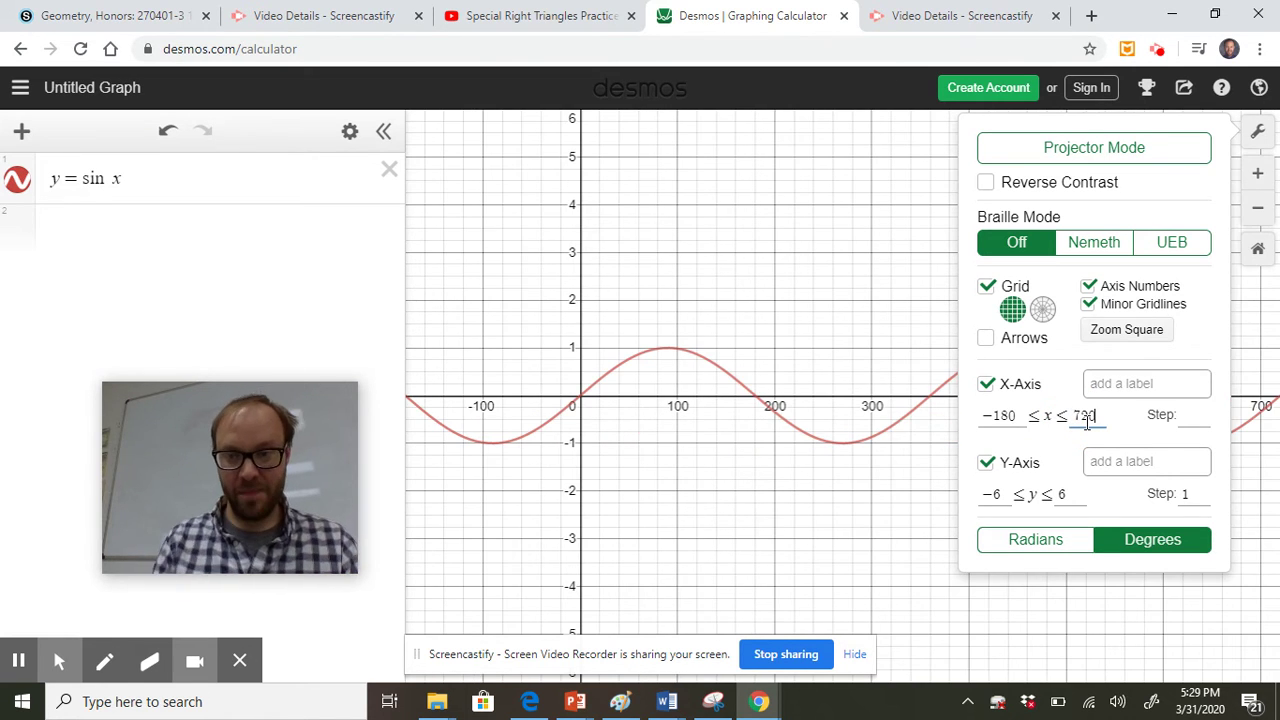
click(778, 489)
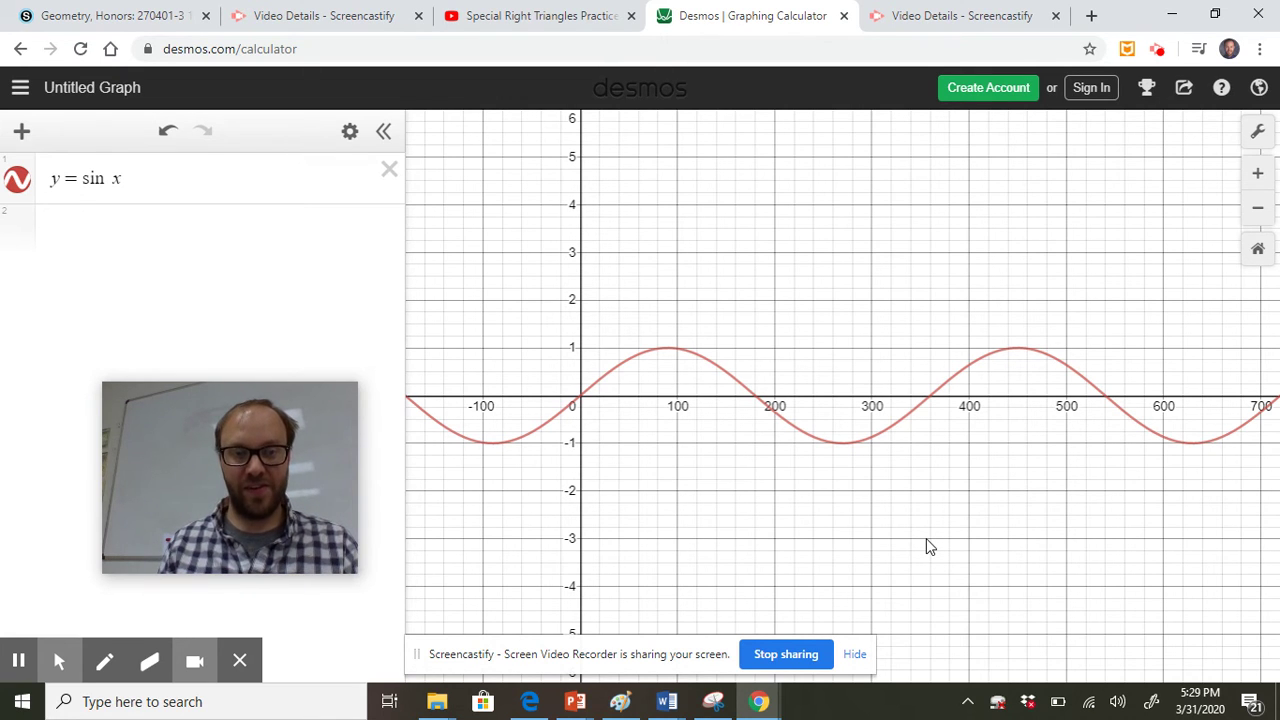
- Try the sine equation as y = 2 sin x and as y = −sin x, restoring y = sin x
click(85, 178)
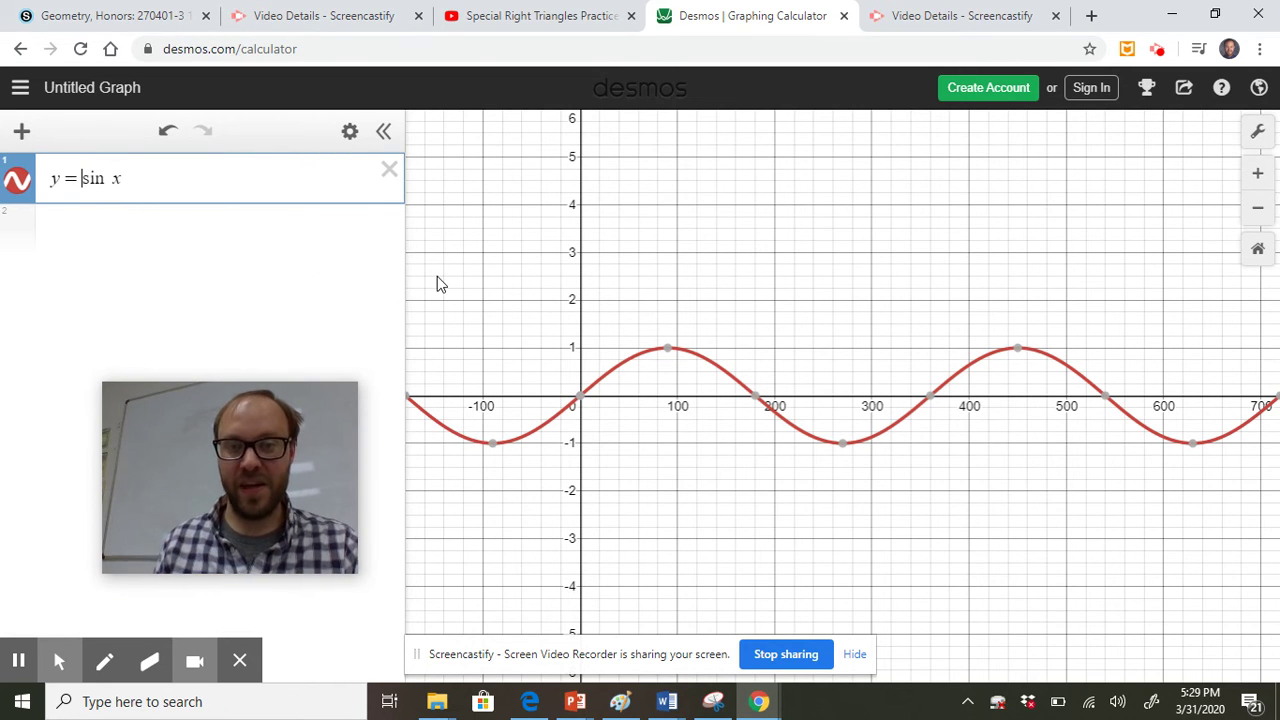
text(2)
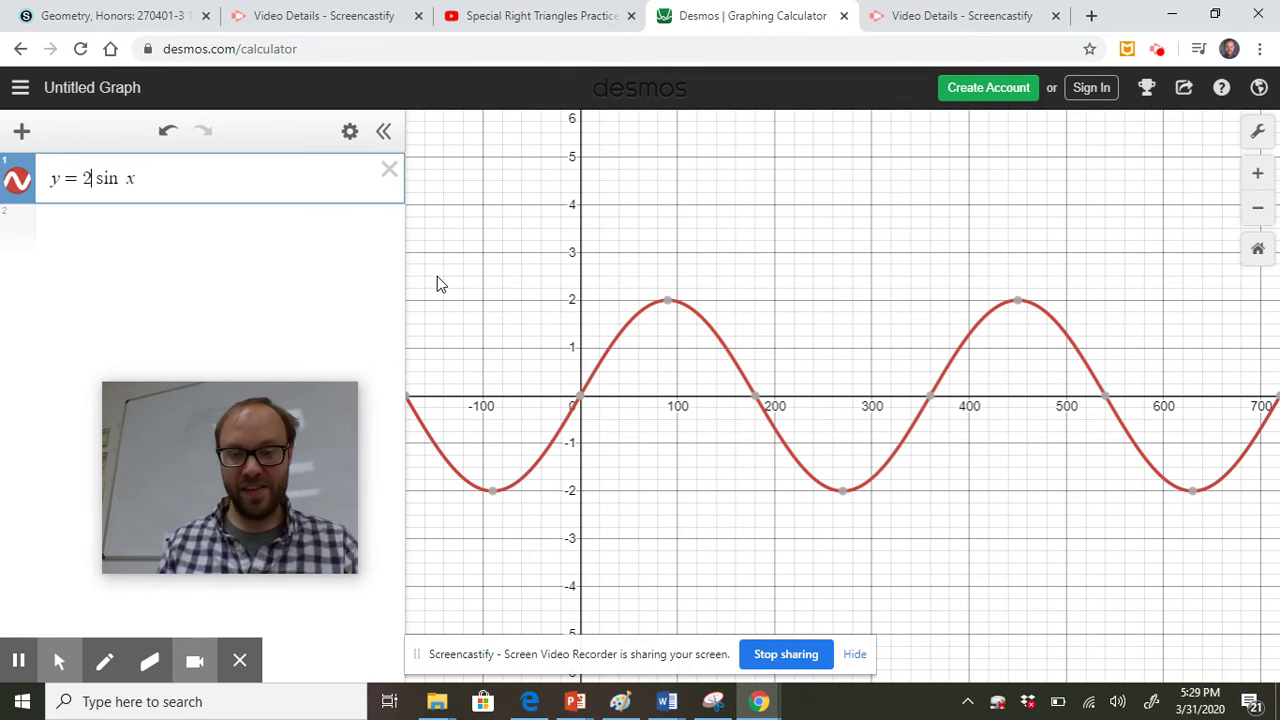
key(BackSpace)
text(-)
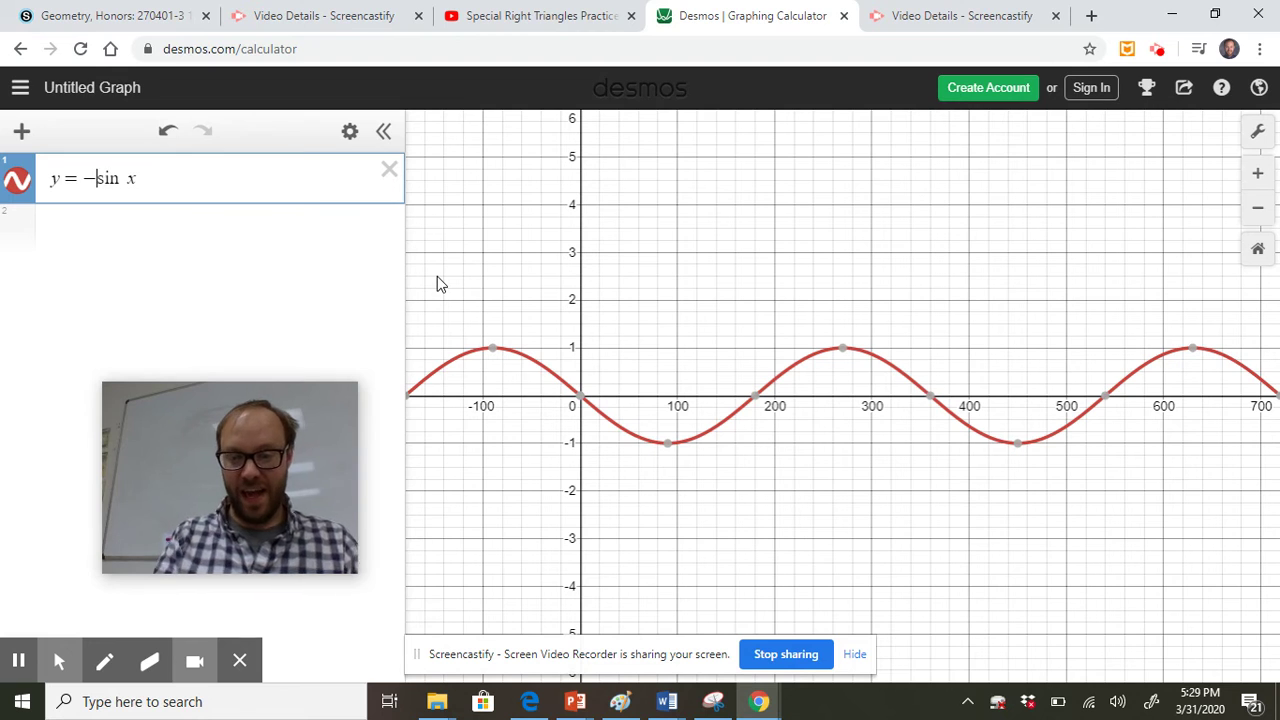
key(BackSpace)
- Try a vertical shift by adding + 2 after sin x, and remove it again
click(198, 177)
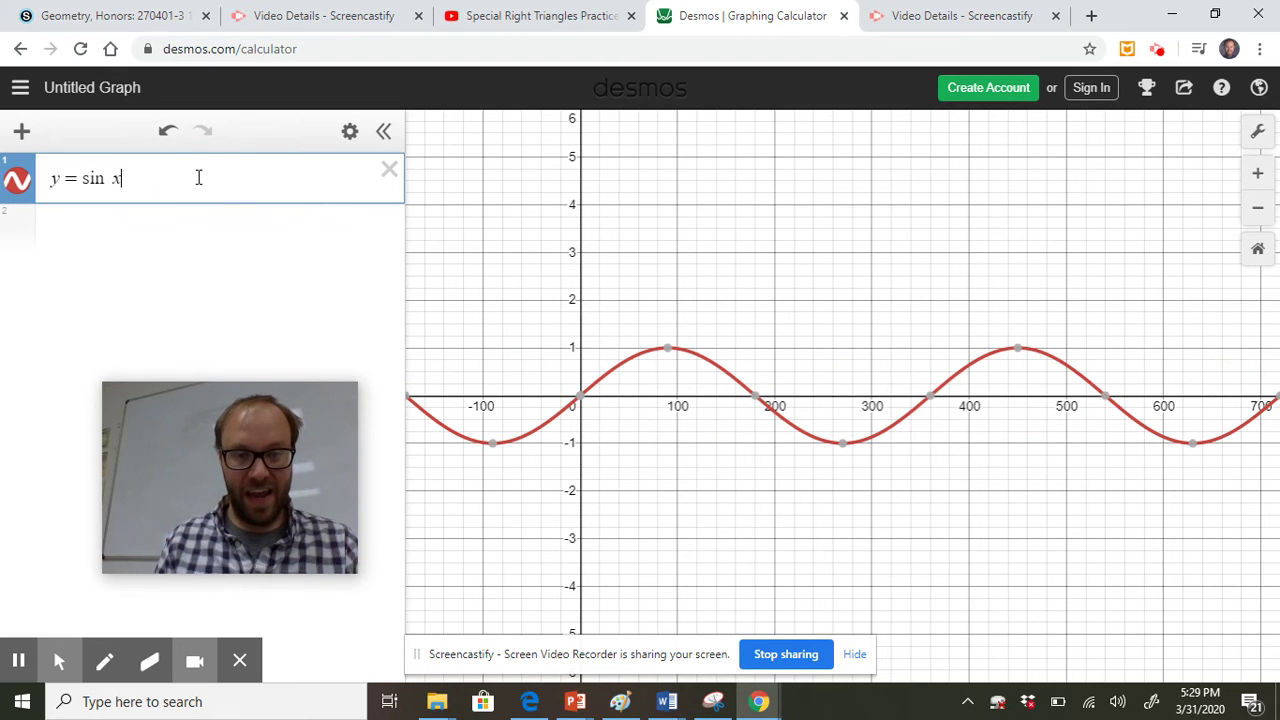
text(+ 2)
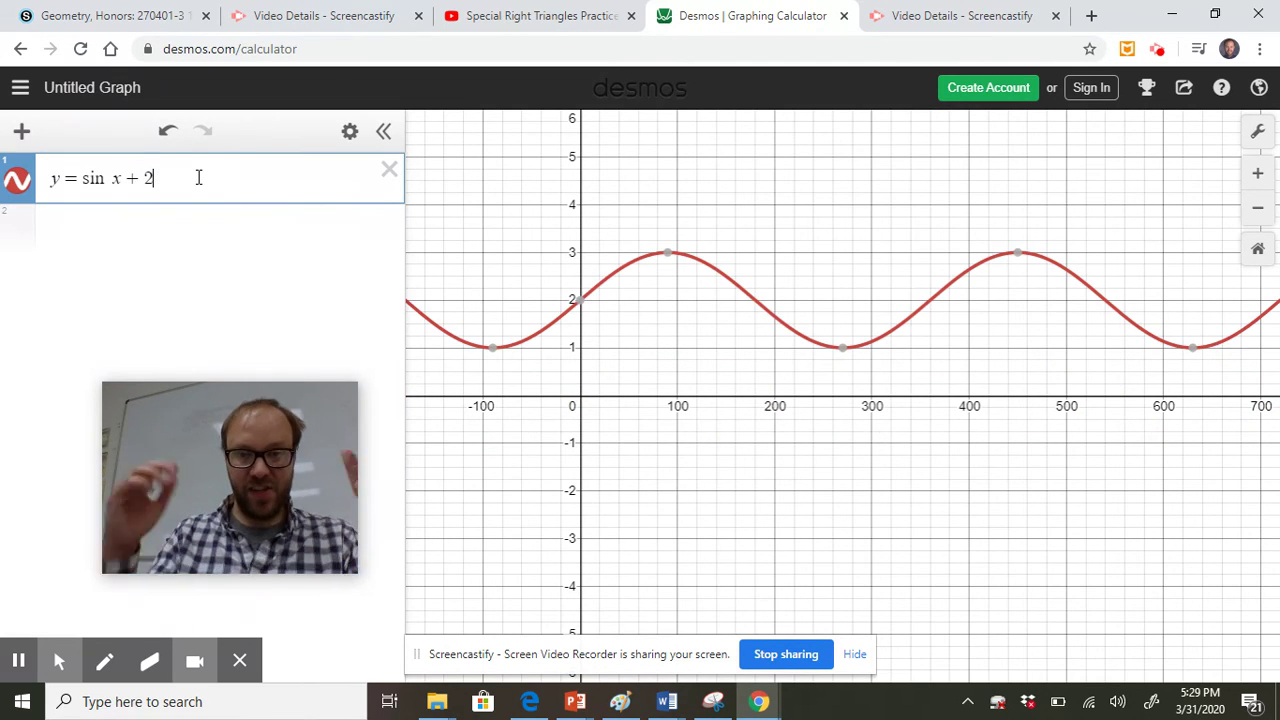
key(BackSpace)
key(BackSpace)
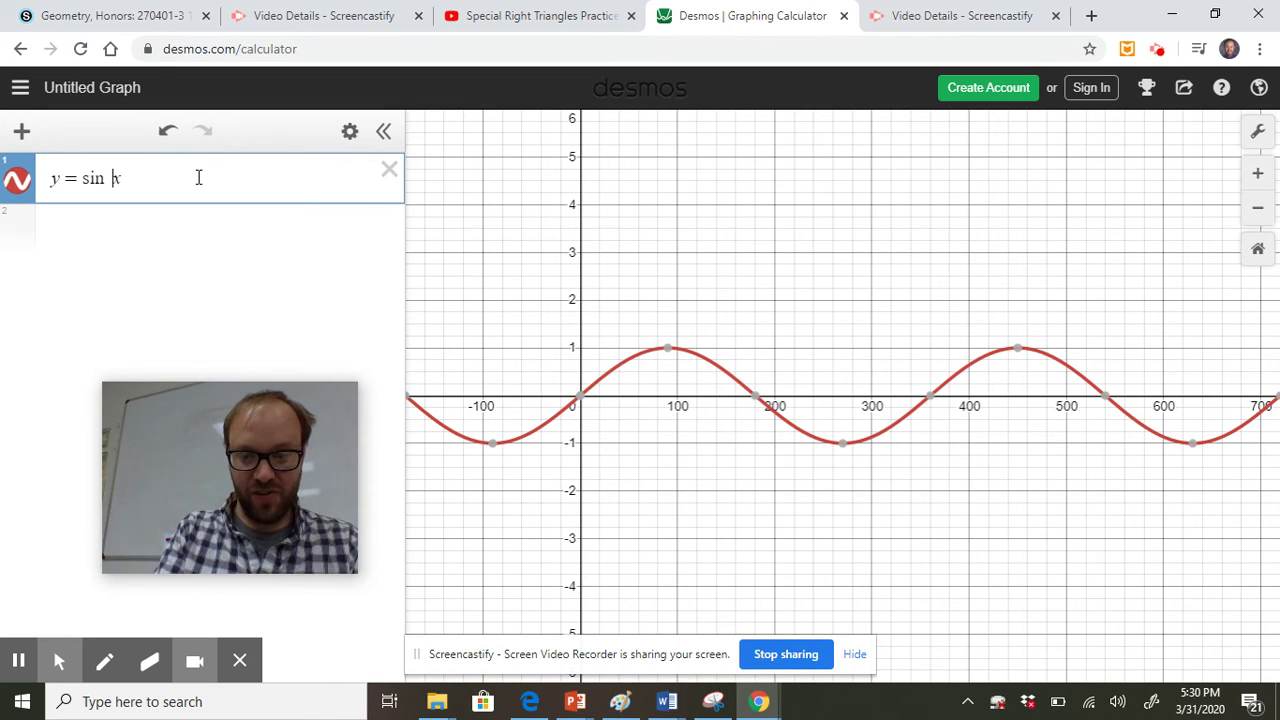
- Try a horizontal shift with y = sin (x − 30), and restore the equation to y = sin x
text(()
text(-30)
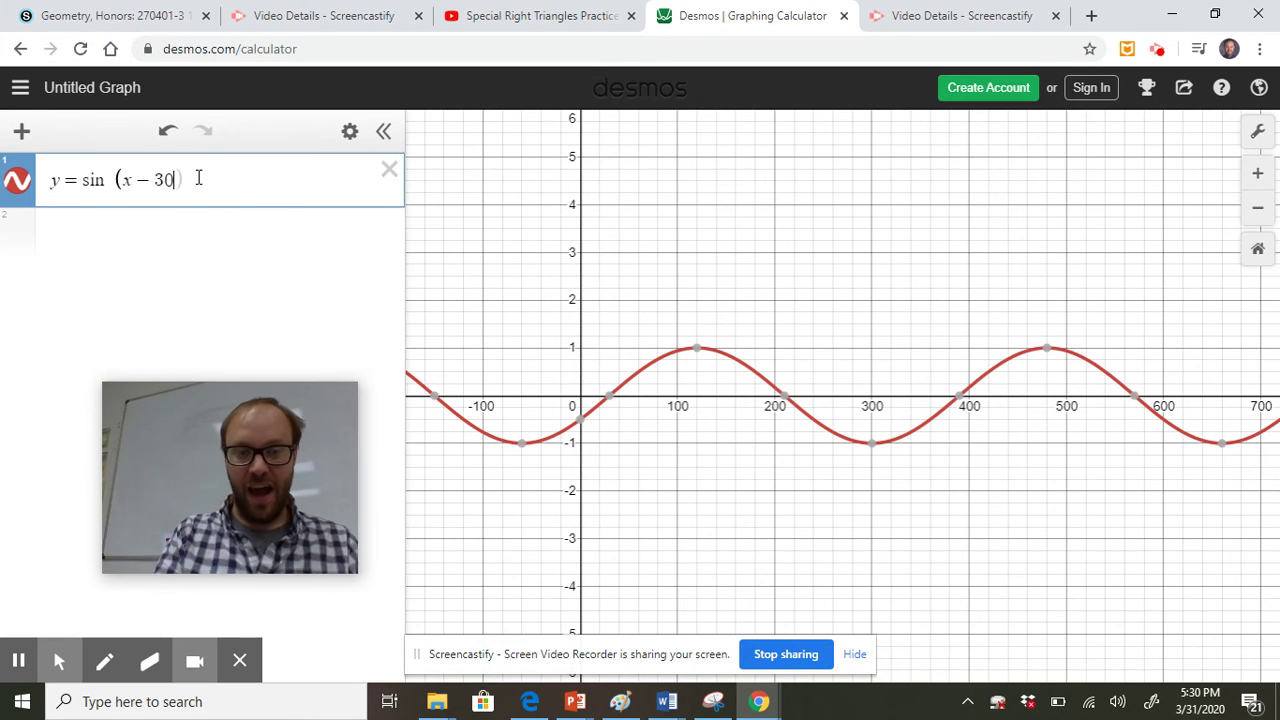
key(BackSpace)
key(BackSpace)
key(BackSpace)
key(BackSpace)
key(BackSpace)
key(BackSpace)
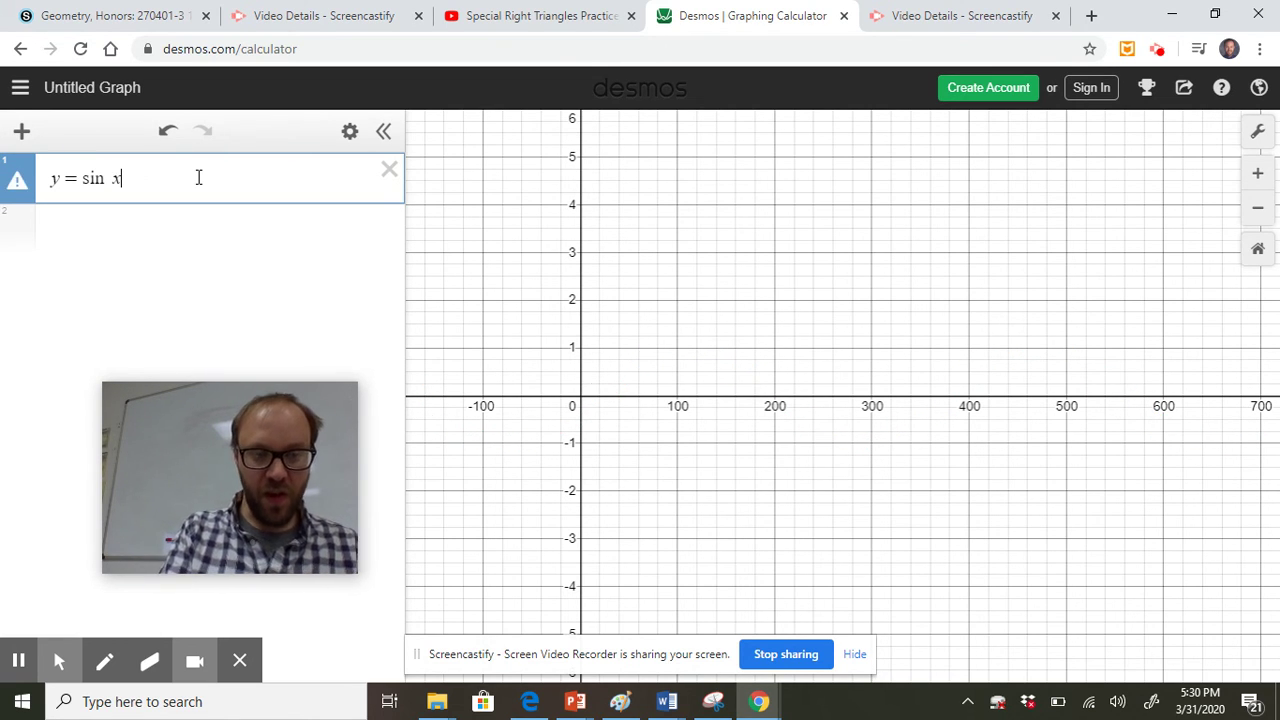
text(x)
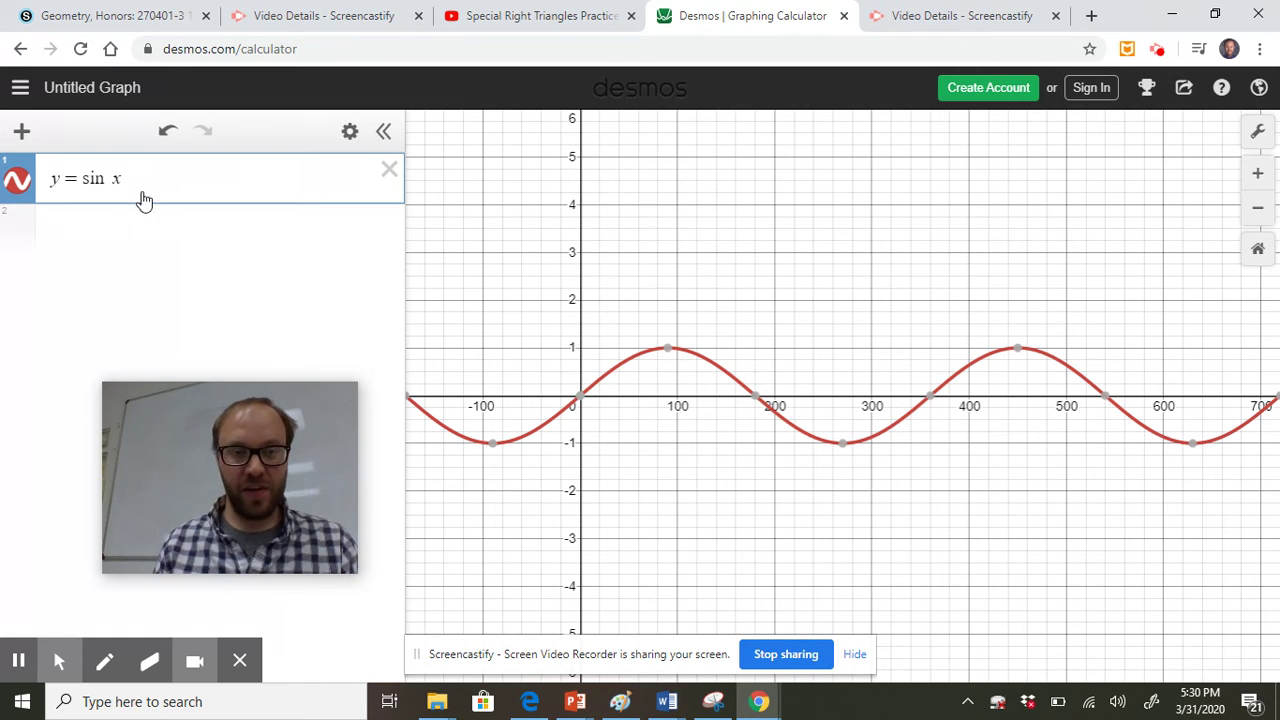
- Change the equation to y = a sin x, add a slider for a, and try it out, ending at a = 1
click(85, 186)
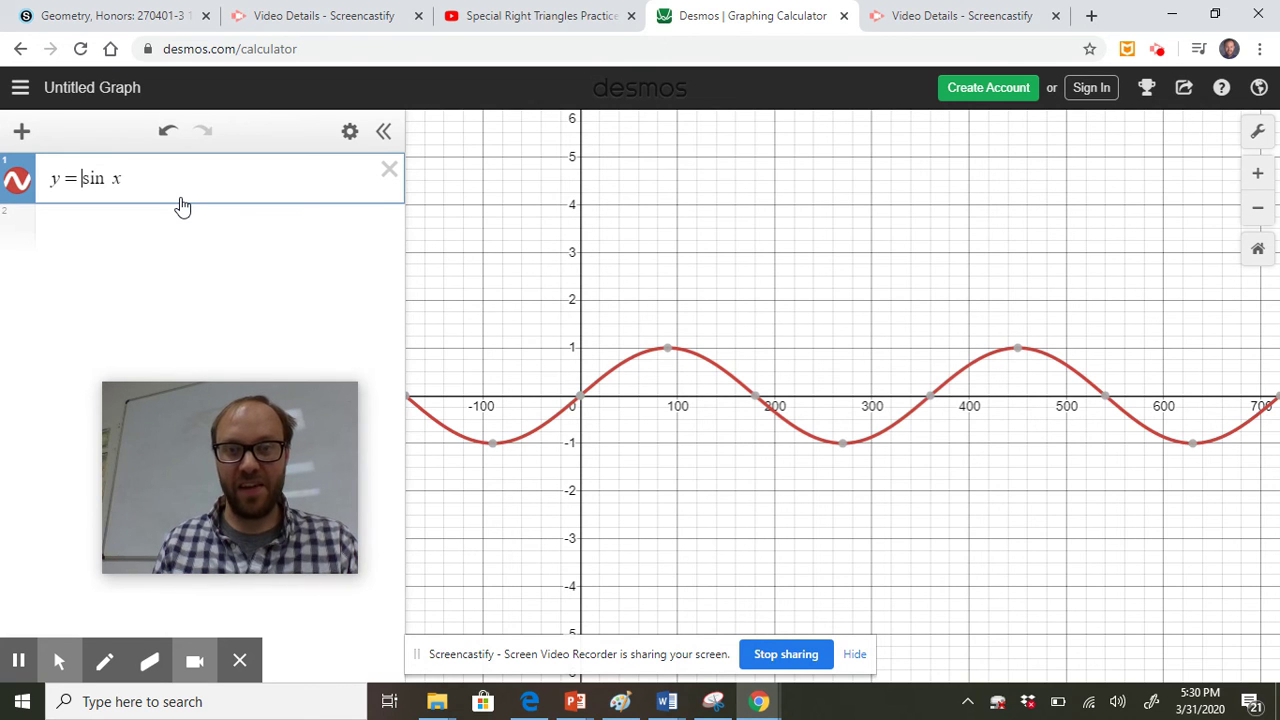
text(a)
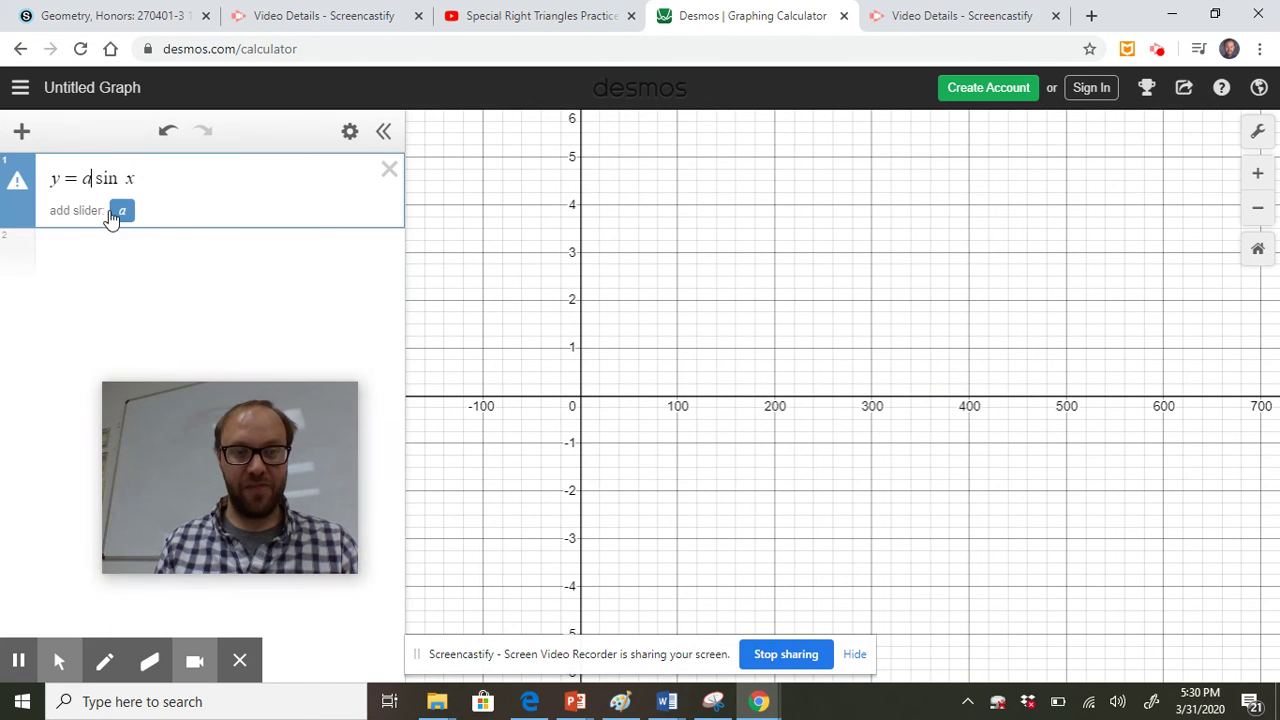
click(119, 211)
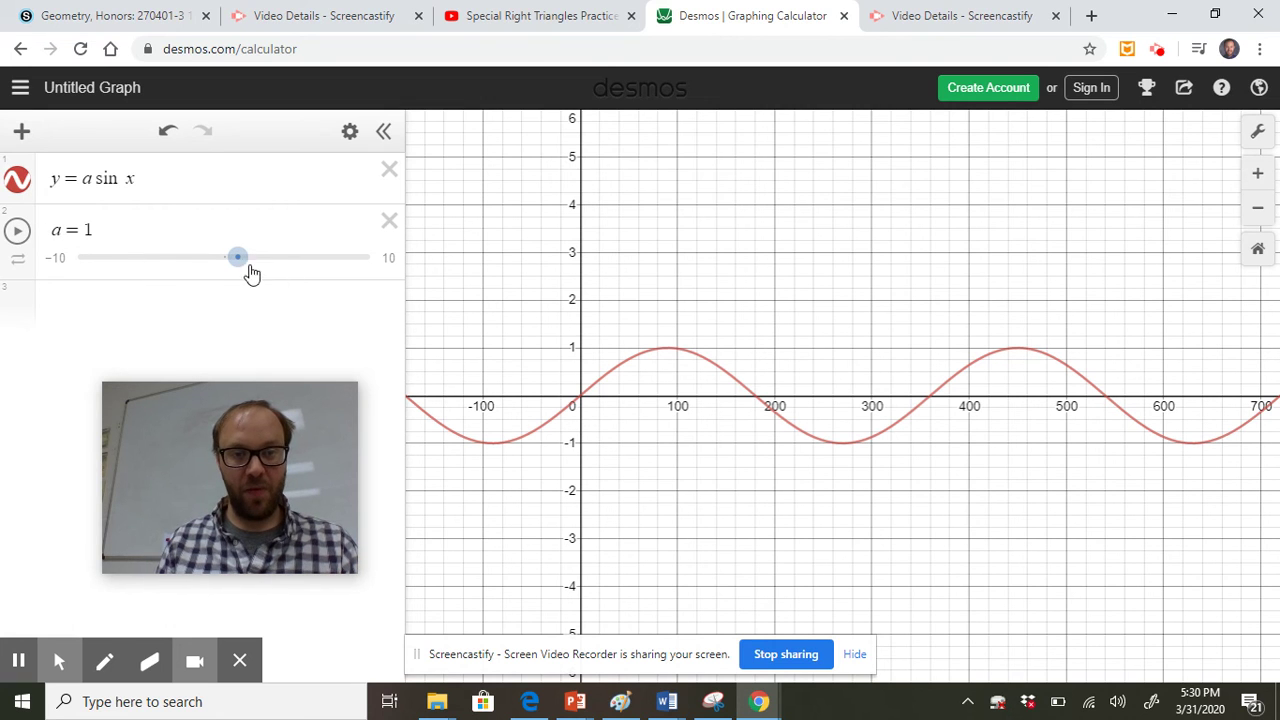
mouse_move(237, 263)
mouse_down()
mouse_move(260, 262)
mouse_move(228, 264)
mouse_move(238, 258)
mouse_up()
- Extend the equation to y = a sin x + b, add a slider for b, and move it to 0 and up to 4
click(163, 178)
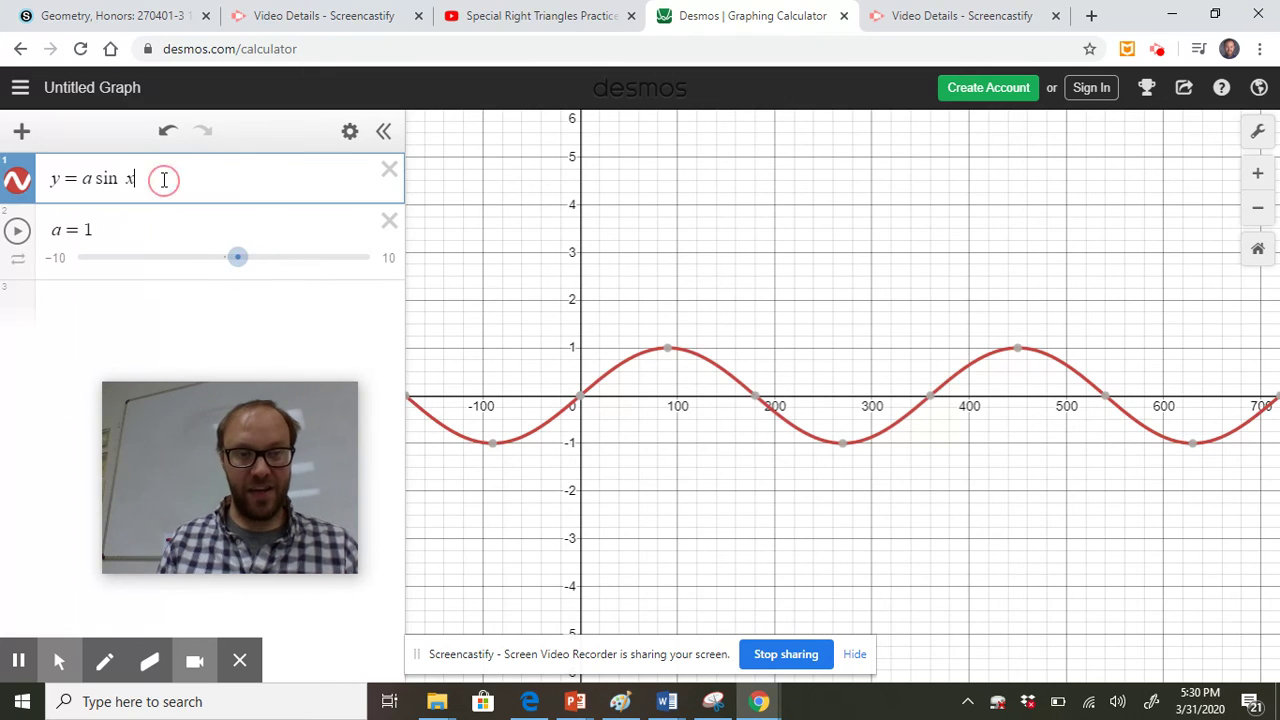
text(+b)
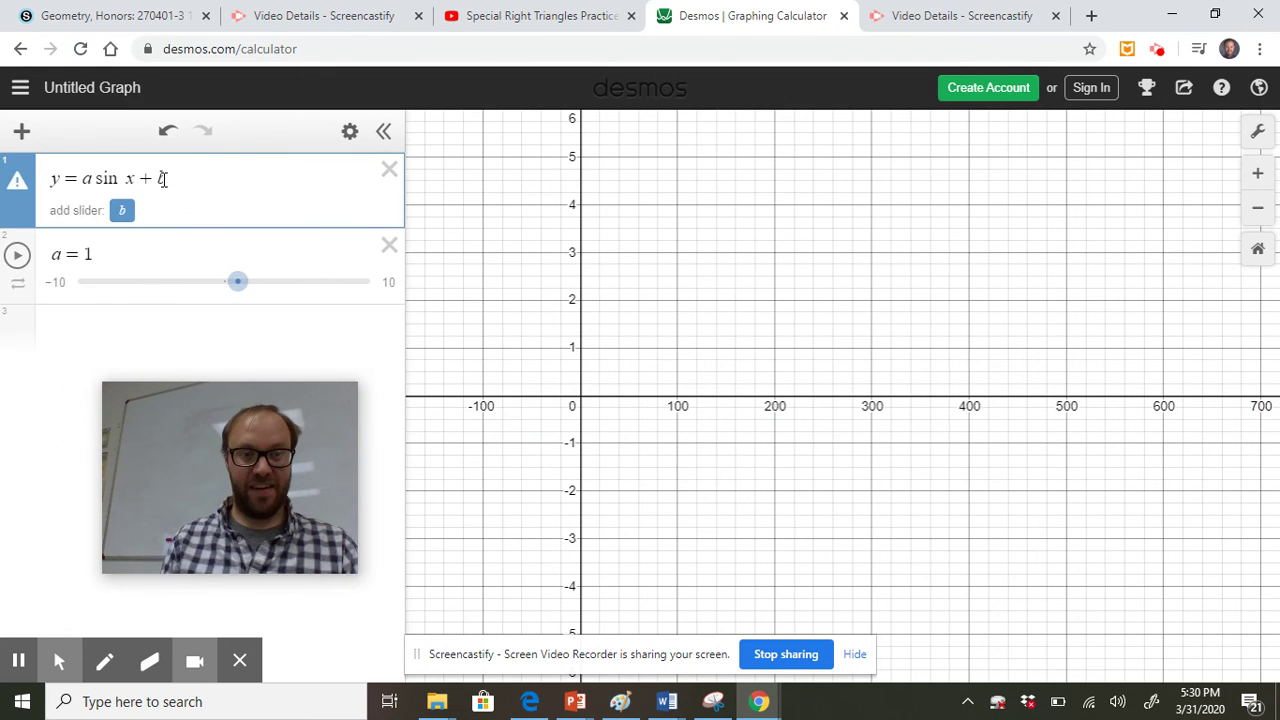
click(122, 210)
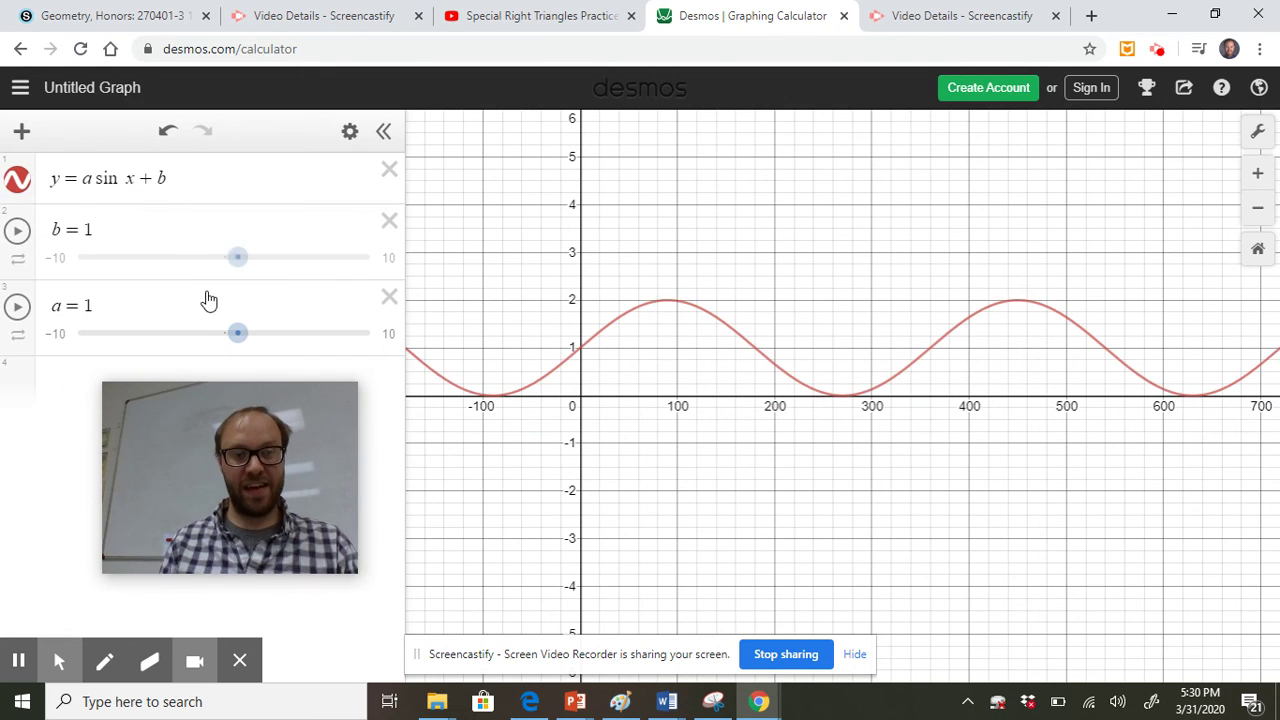
drag(237, 259, 224, 268)
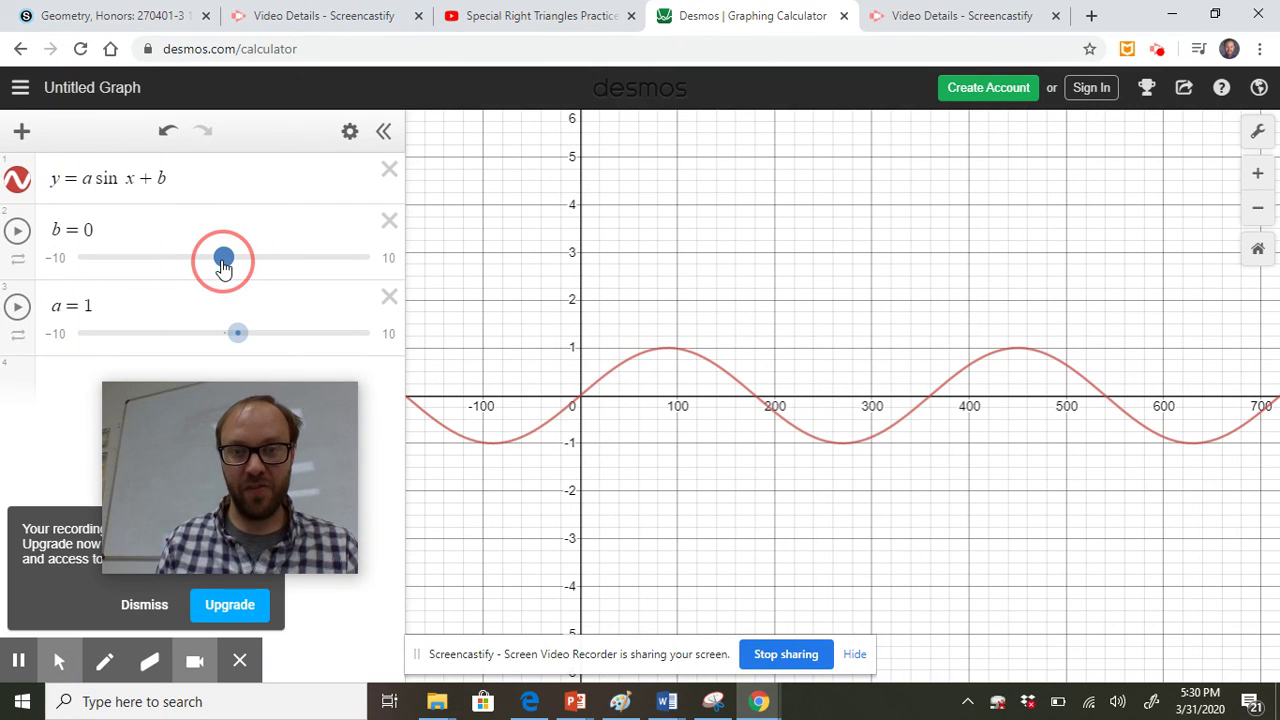
drag(224, 265, 281, 258)
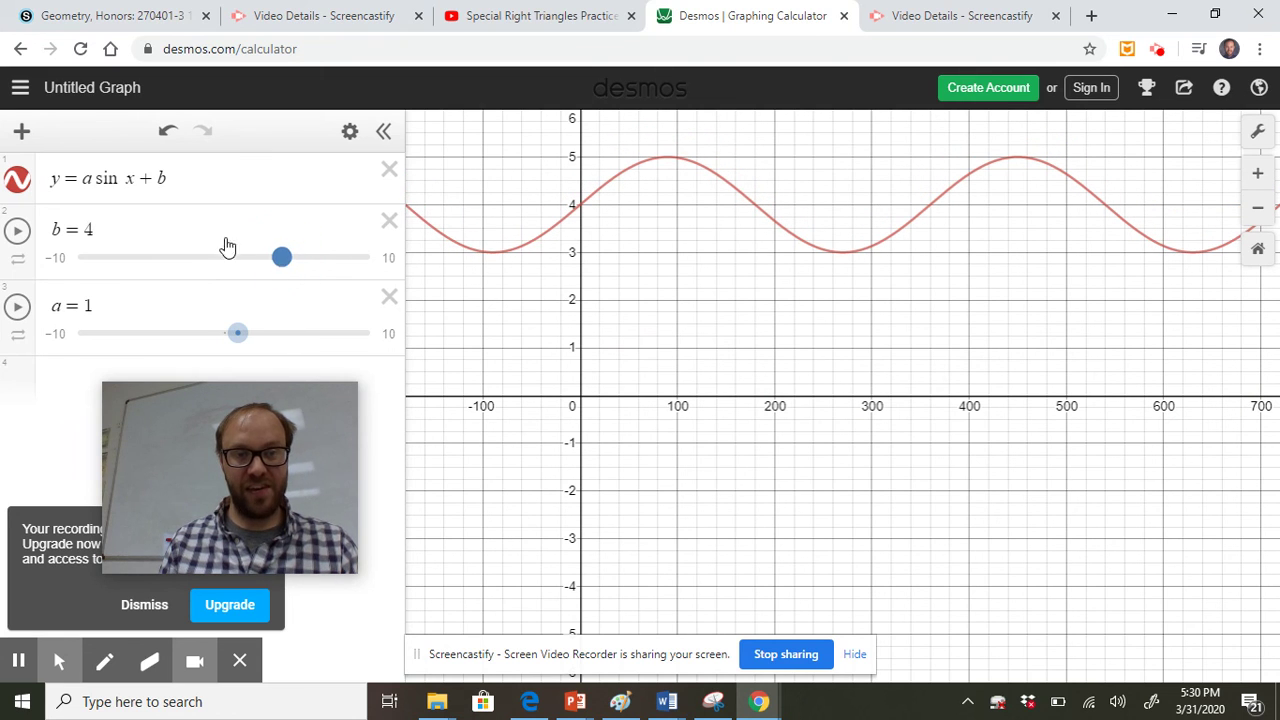
- Remove the + b term from the sine equation and move the webcam overlay away from the sliders
drag(168, 178, 146, 181)
key(BackSpace)
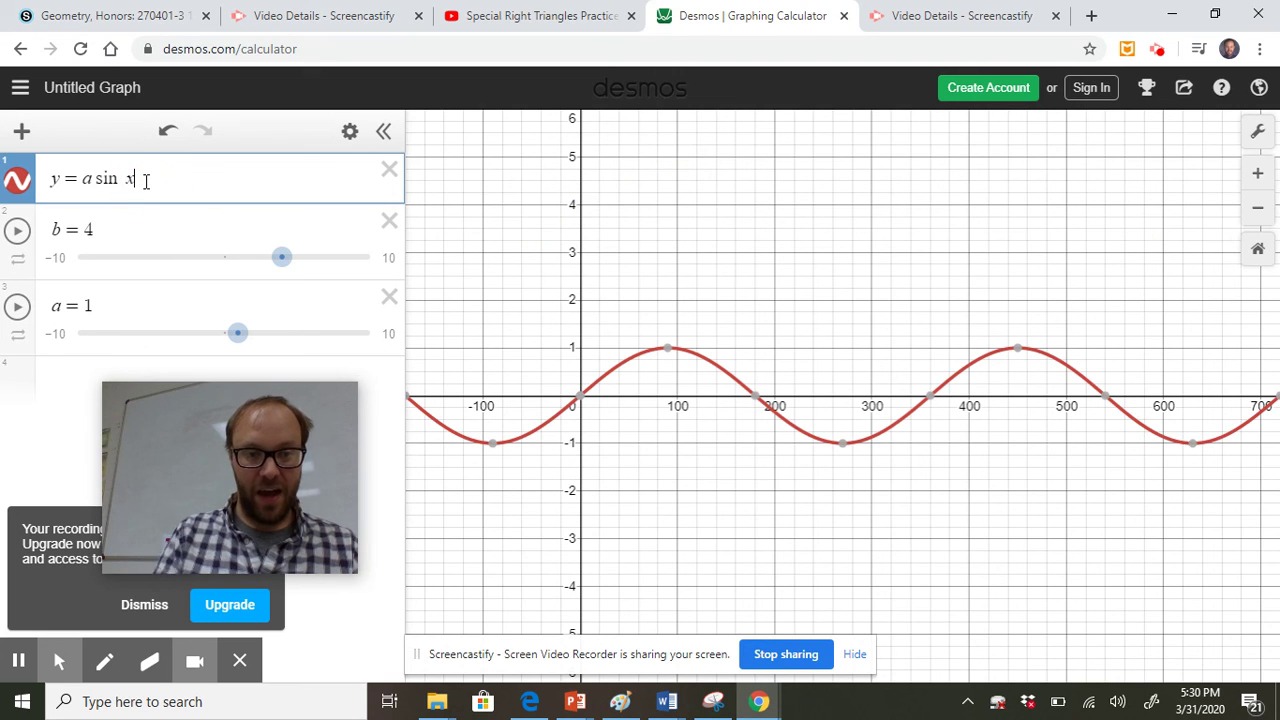
drag(160, 405, 281, 467)
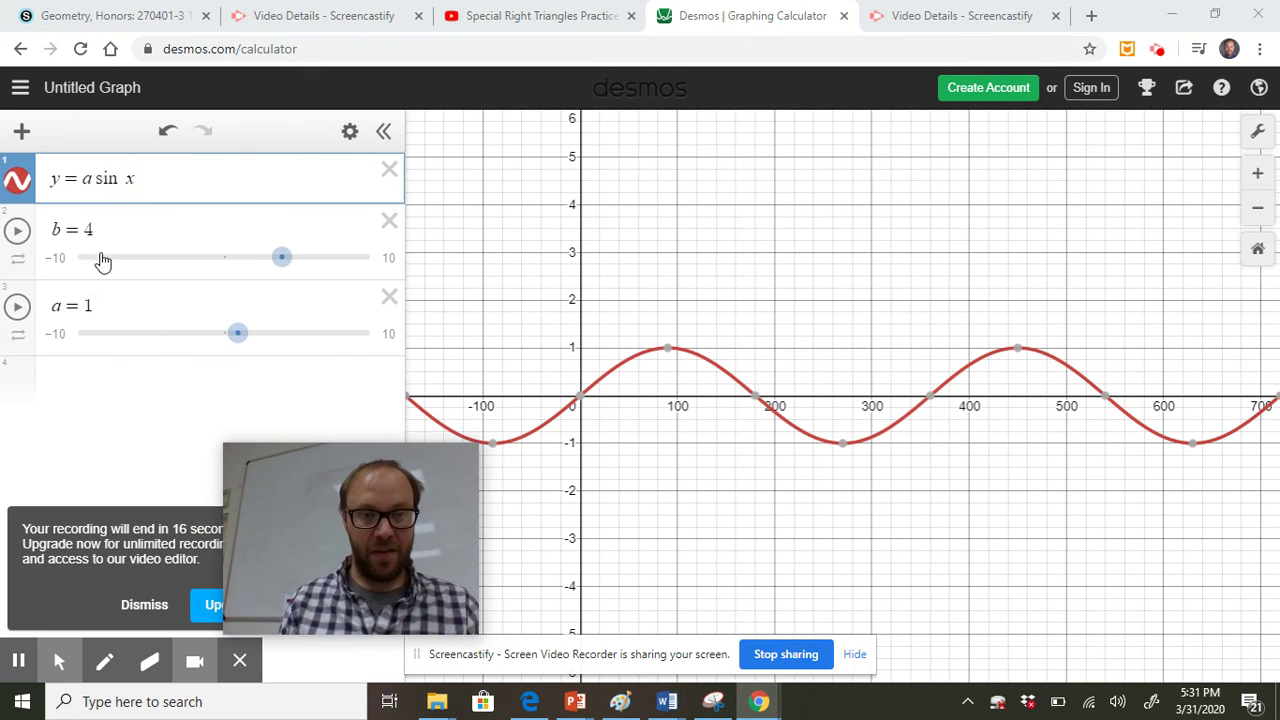
- Change the equation to y = a sin cx, add a slider for c, and slide c to −2.1
click(126, 179)
text(c)
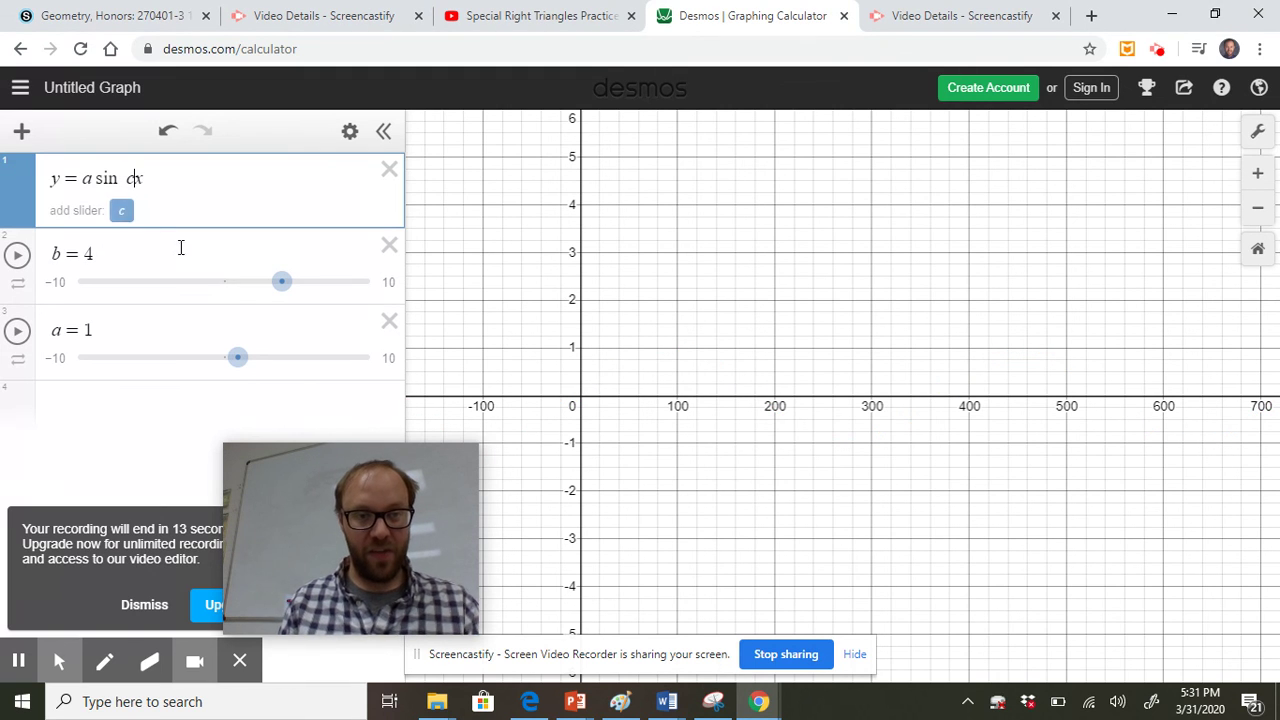
click(121, 214)
drag(237, 259, 192, 263)
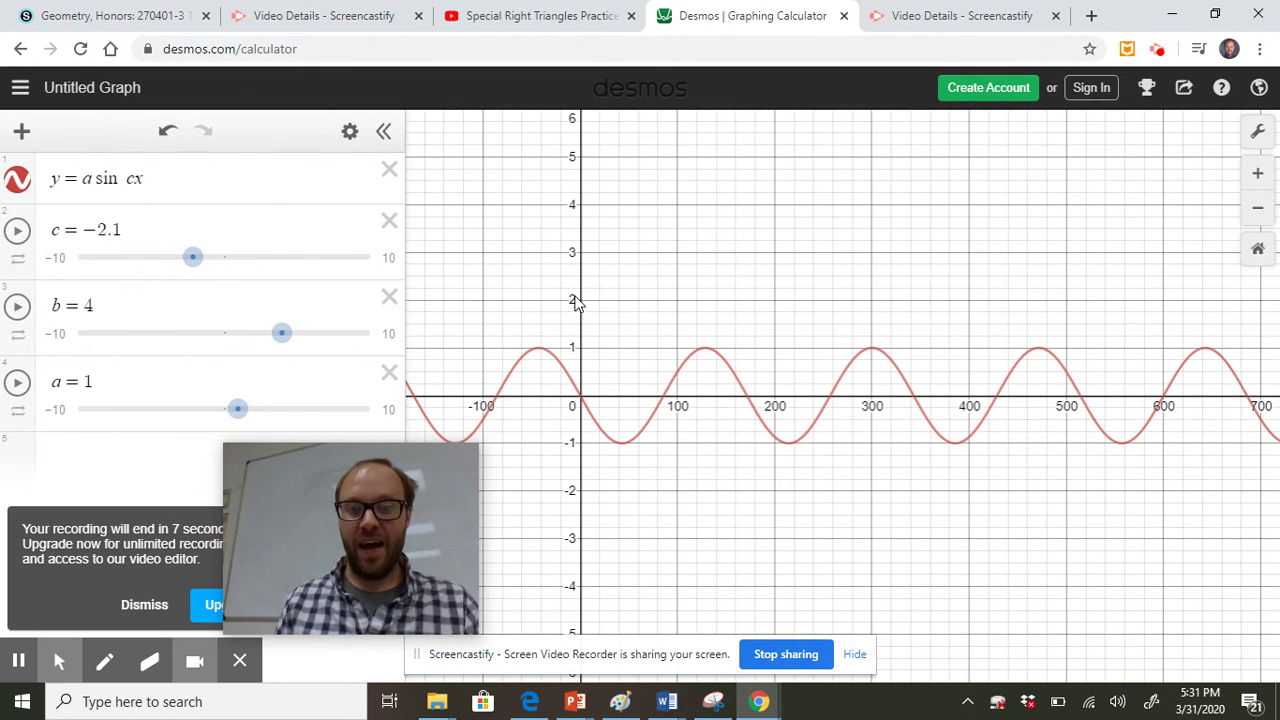